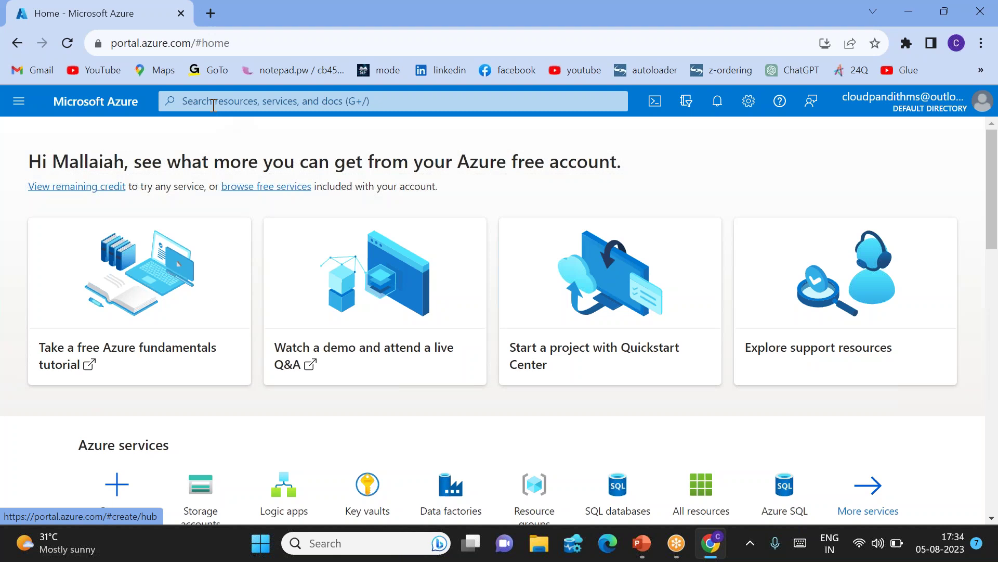
Step: Search for the storage account service, open Storage accounts and start creating a new storage account
{"action": "left_click", "coordinate": [213, 105]}
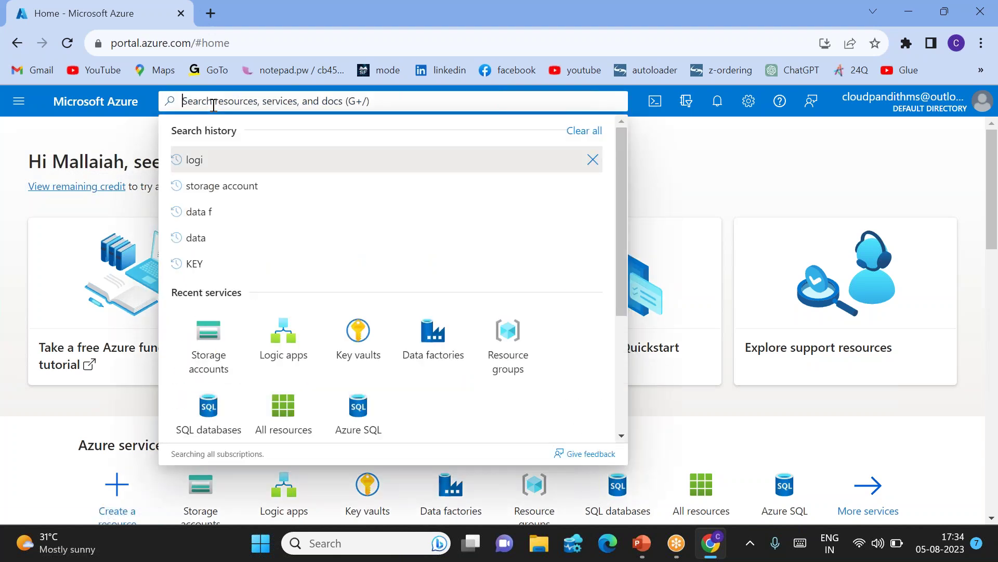
{"action": "type", "text": "stora"}
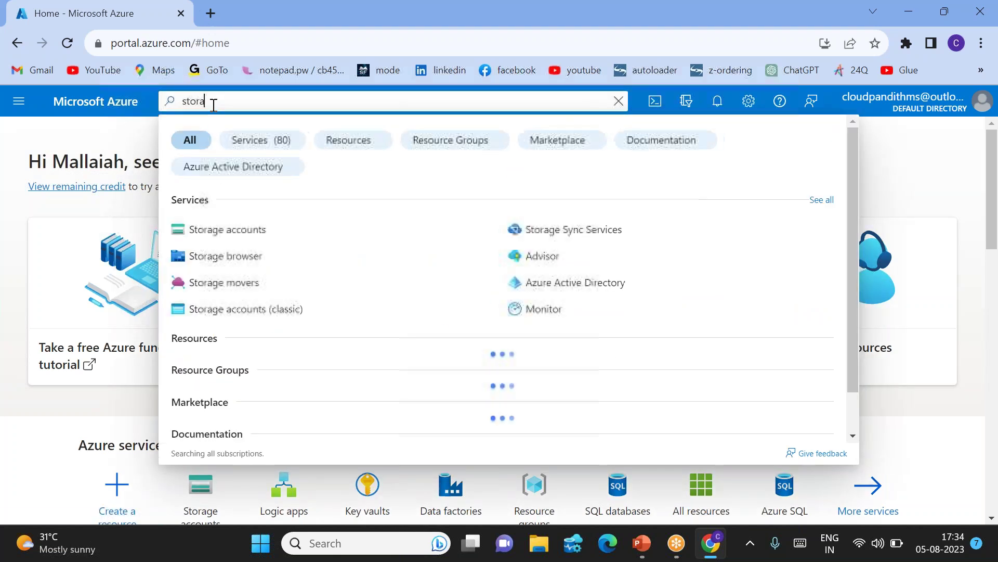
{"action": "type", "text": "ge account"}
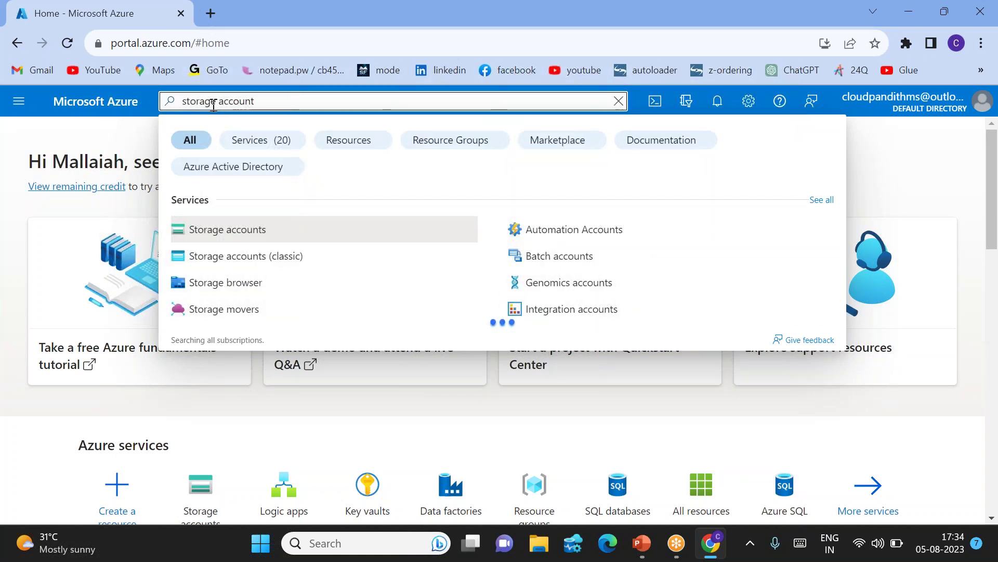
{"action": "left_click", "coordinate": [227, 232]}
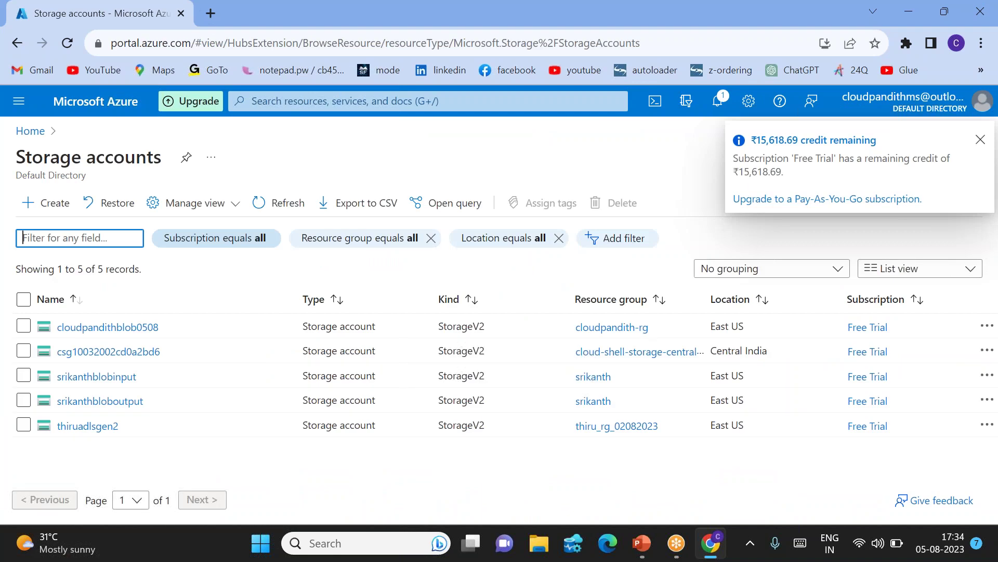
{"action": "left_click", "coordinate": [51, 203]}
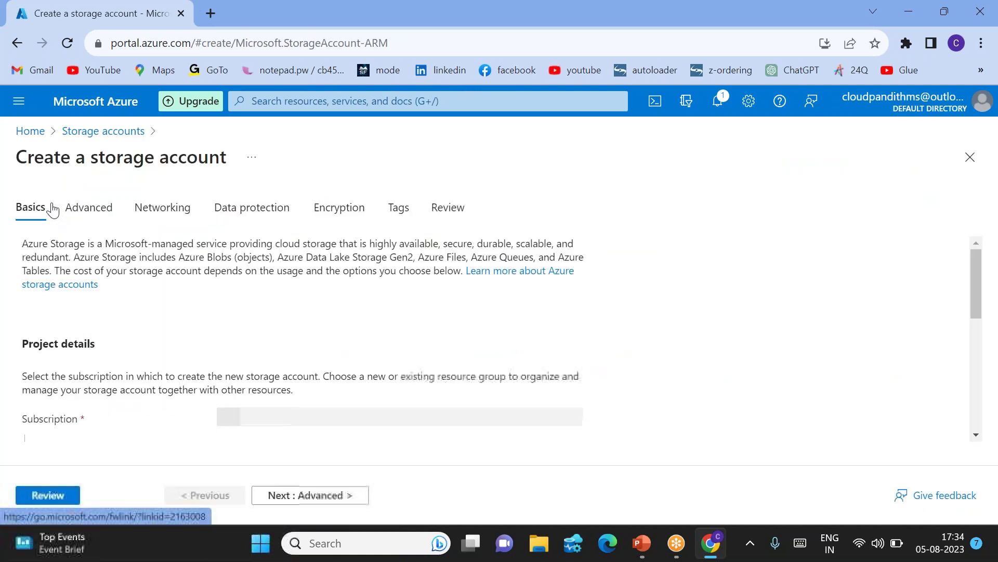
Step: Create a new resource group named cloudpandith-dev-rg for the storage account
{"action": "scroll", "coordinate": [285, 281], "scroll_direction": "down", "scroll_amount": 2}
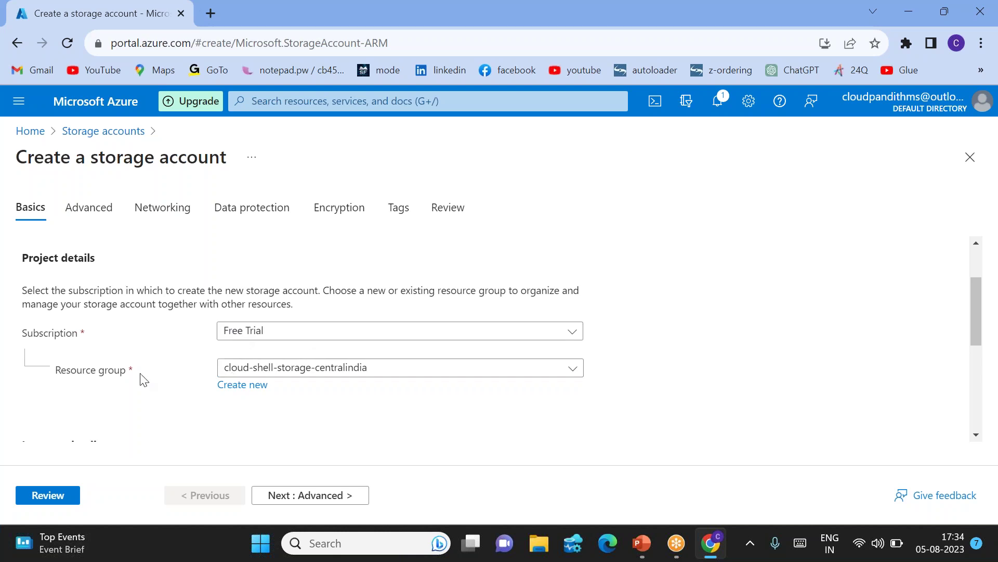
{"action": "left_click", "coordinate": [245, 389]}
{"action": "type", "text": "cloudpan"}
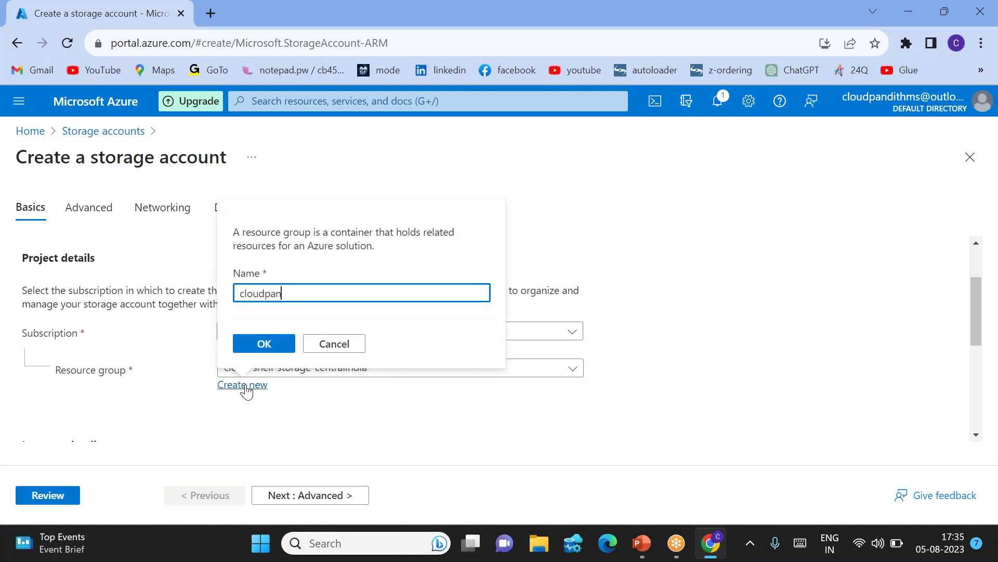
{"action": "type", "text": "dith-rg"}
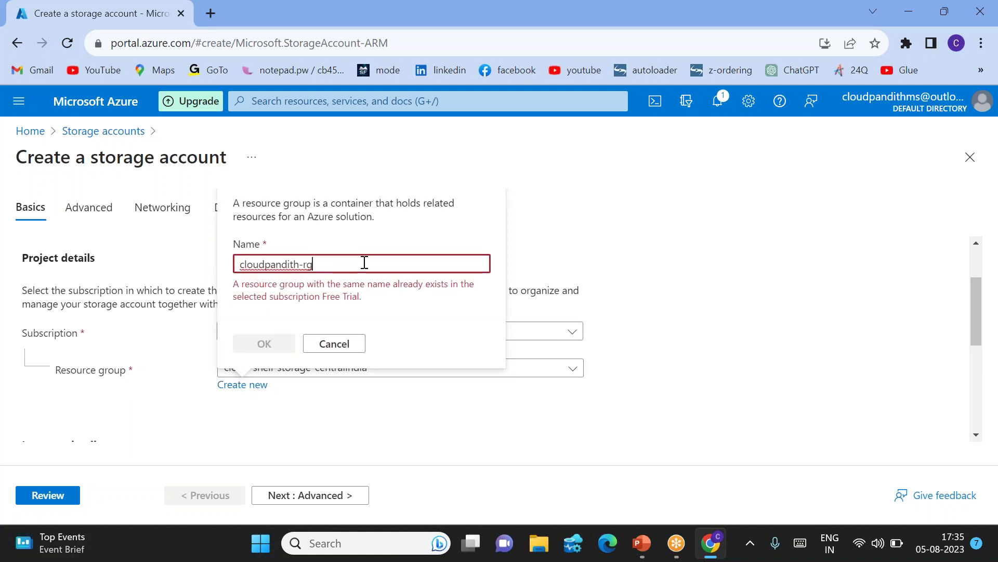
{"action": "type", "text": "2"}
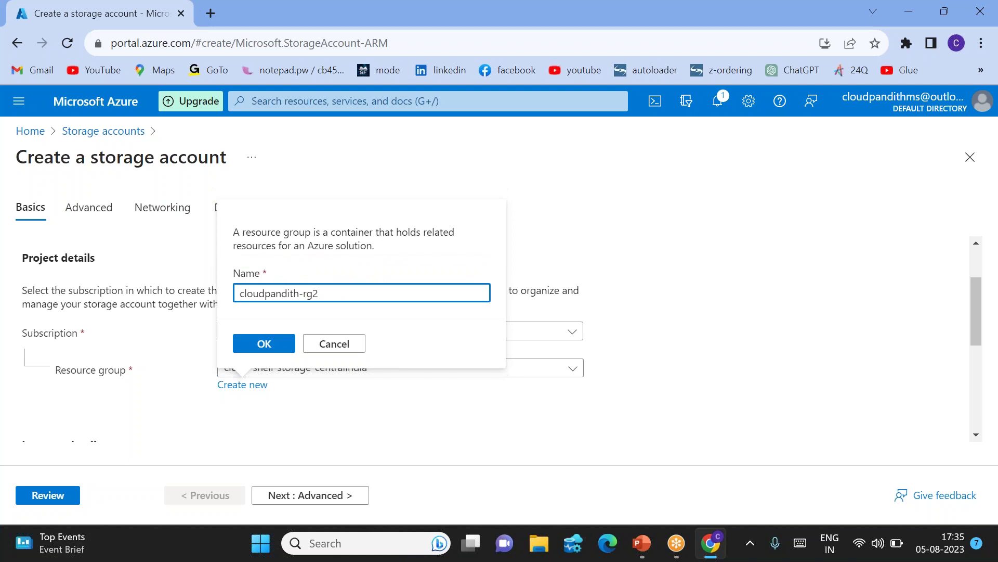
{"action": "key", "text": "BackSpace"}
{"action": "key", "text": "BackSpace"}
{"action": "key", "text": "BackSpace"}
{"action": "type", "text": "dev-rg"}
{"action": "left_click", "coordinate": [263, 344]}
Step: Name the storage account cloudpandithdevblob1 in the instance details
{"action": "scroll", "coordinate": [345, 408], "scroll_direction": "down", "scroll_amount": 1}
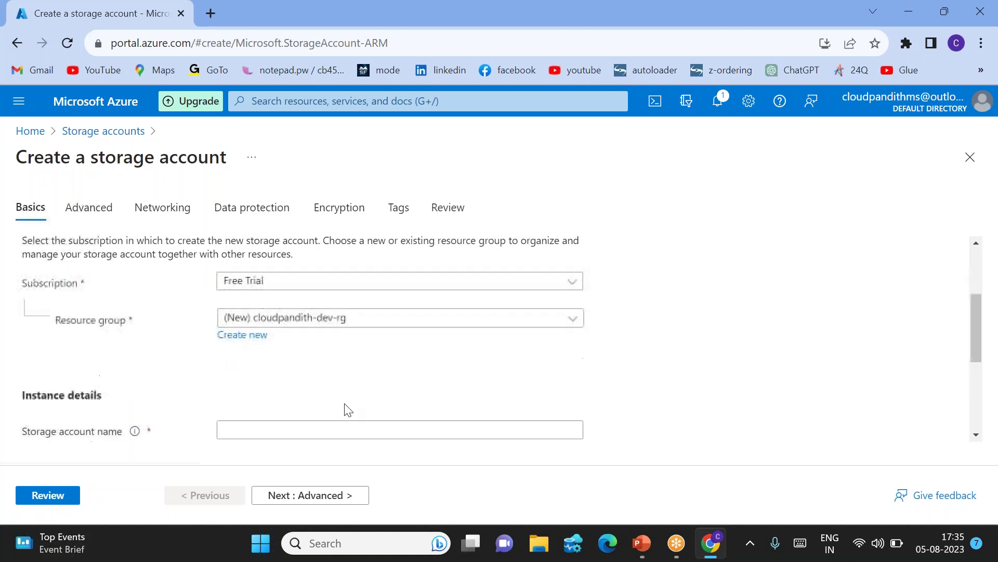
{"action": "scroll", "coordinate": [339, 339], "scroll_direction": "down", "scroll_amount": 1}
{"action": "left_click", "coordinate": [262, 383]}
{"action": "type", "text": "cloudpandithdevblob1"}
{"action": "left_click", "coordinate": [414, 317]}
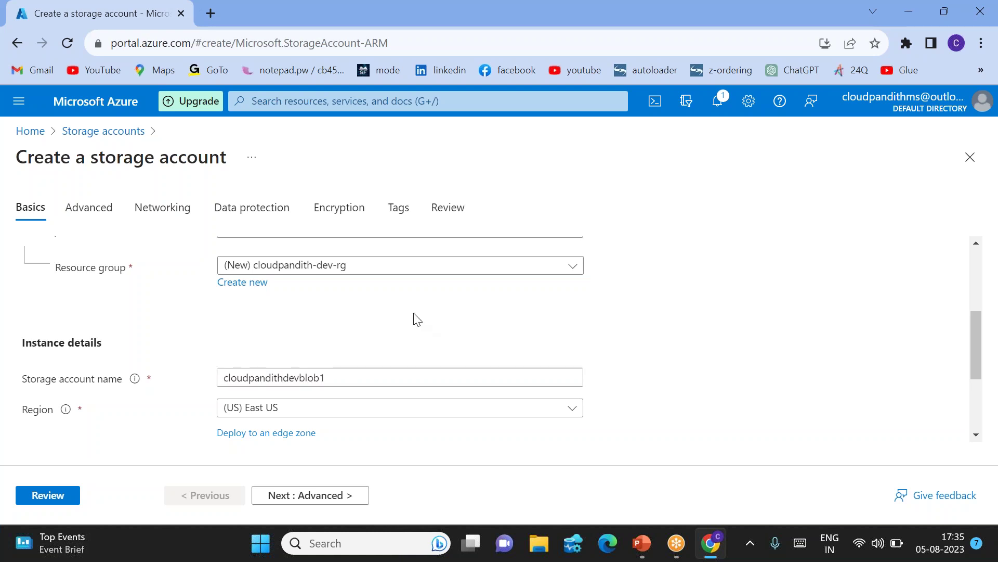
Step: Try the storage account name with a leading 1, and remove that digit again
{"action": "left_click_drag", "start_coordinate": [242, 374], "coordinate": [334, 378]}
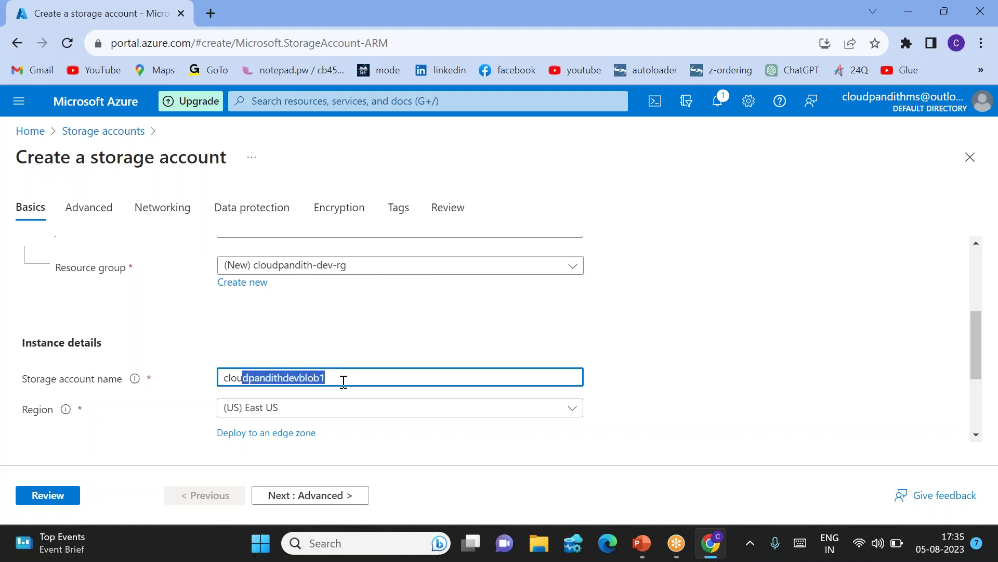
{"action": "left_click", "coordinate": [341, 379]}
{"action": "double_click", "coordinate": [318, 377]}
{"action": "left_click", "coordinate": [223, 379]}
{"action": "type", "text": "1"}
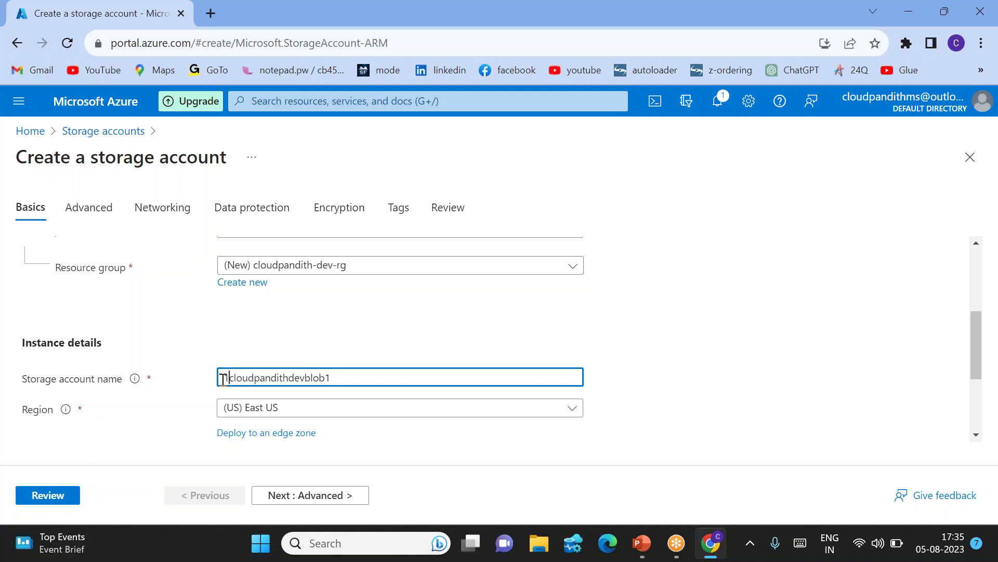
{"action": "left_click", "coordinate": [364, 348]}
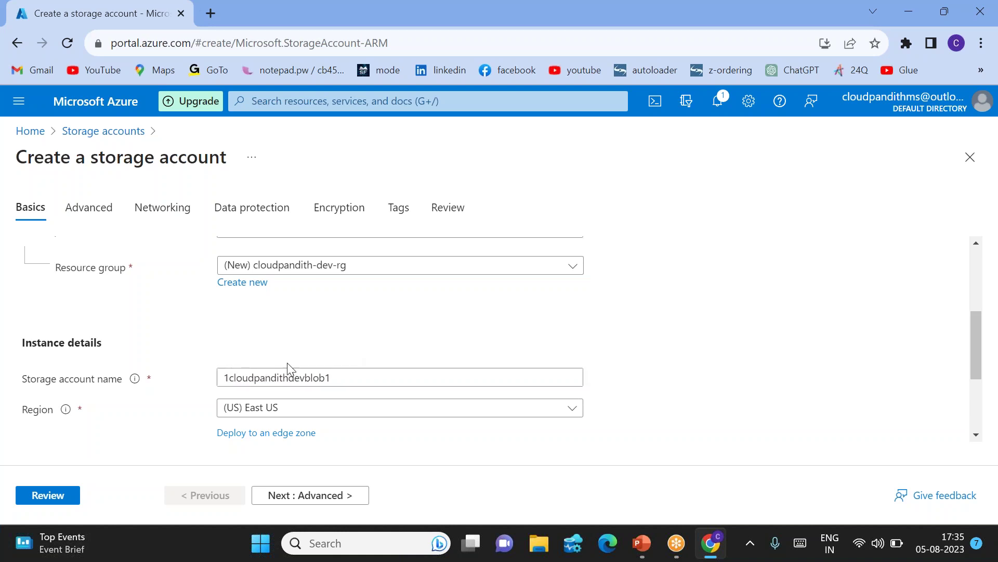
{"action": "left_click", "coordinate": [231, 378]}
{"action": "key", "text": "BackSpace"}
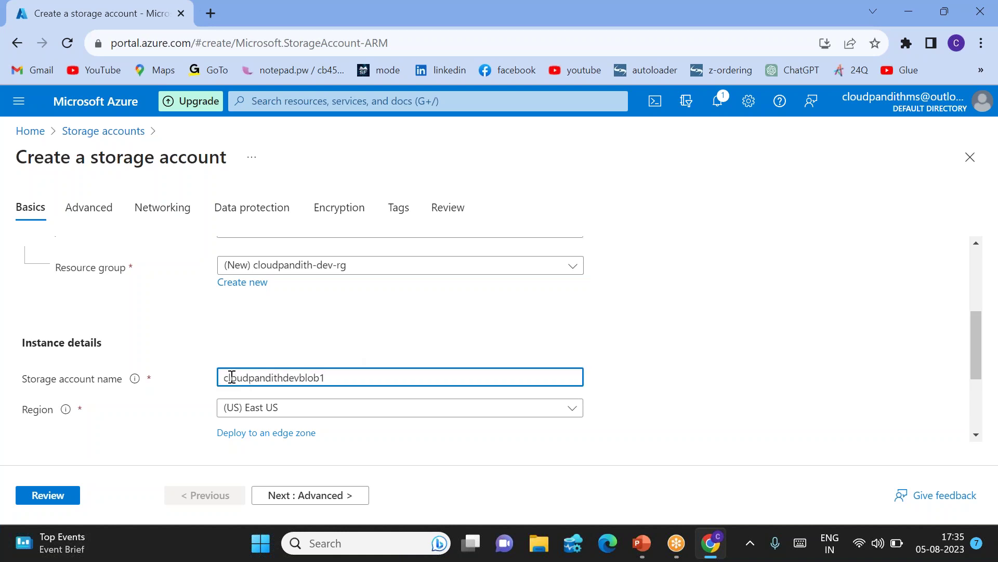
{"action": "left_click", "coordinate": [307, 332]}
Step: Try a hyphen before blob1 in the storage account name, read the naming rule and remove the hyphen
{"action": "scroll", "coordinate": [311, 330], "scroll_direction": "down", "scroll_amount": 1}
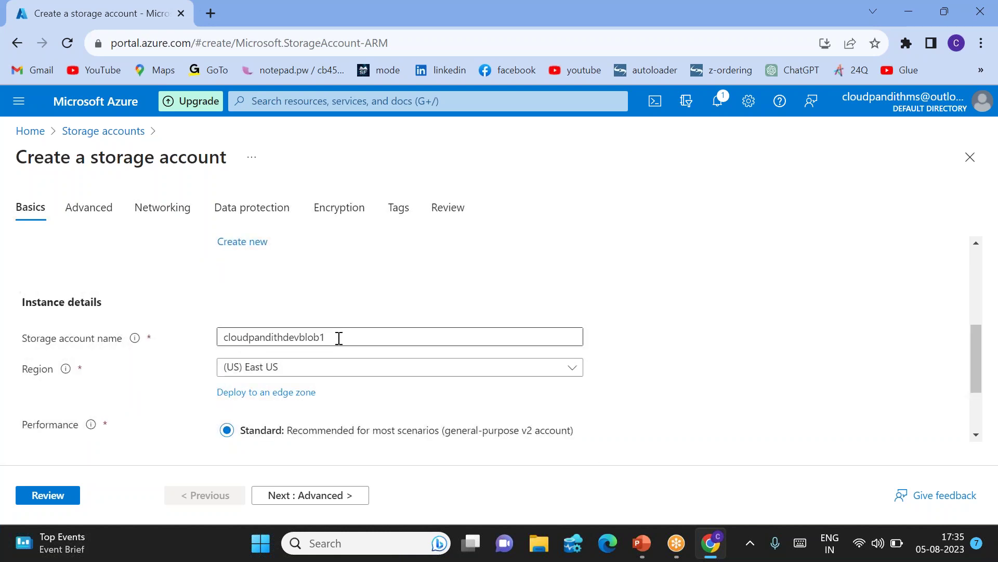
{"action": "left_click", "coordinate": [301, 337]}
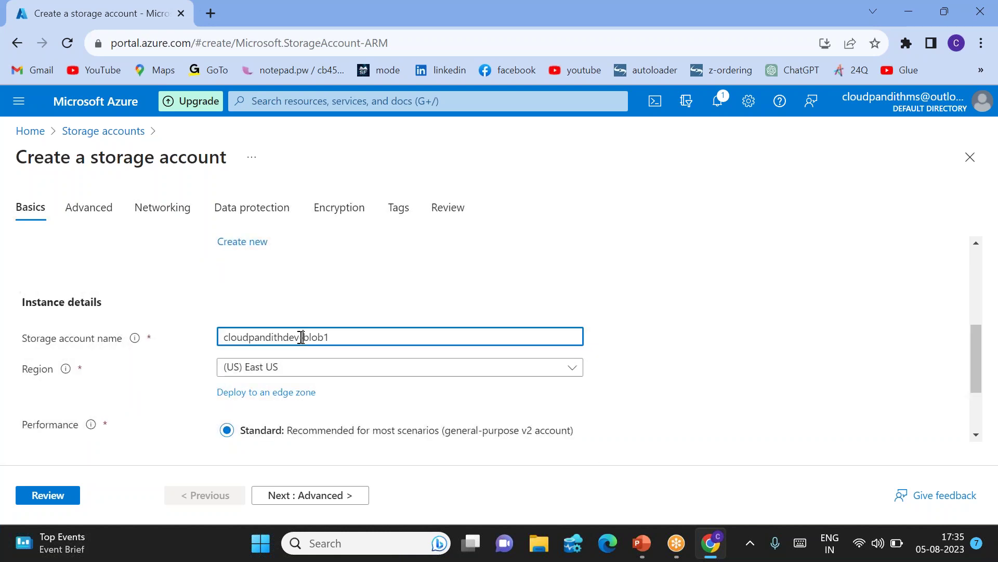
{"action": "type", "text": "-"}
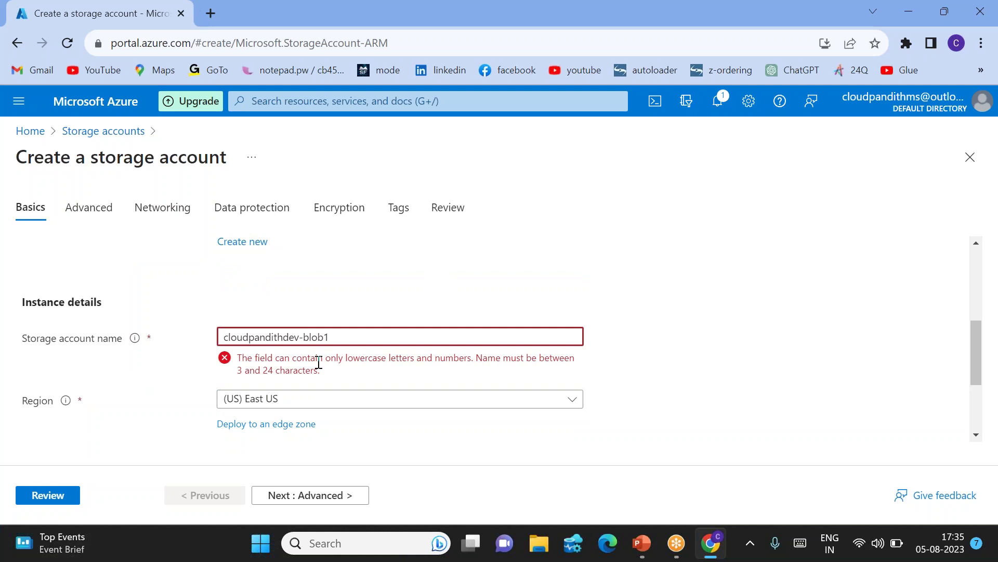
{"action": "left_click_drag", "start_coordinate": [238, 362], "coordinate": [282, 371]}
{"action": "left_click", "coordinate": [292, 370]}
{"action": "left_click_drag", "start_coordinate": [364, 357], "coordinate": [446, 371]}
{"action": "left_click", "coordinate": [382, 356]}
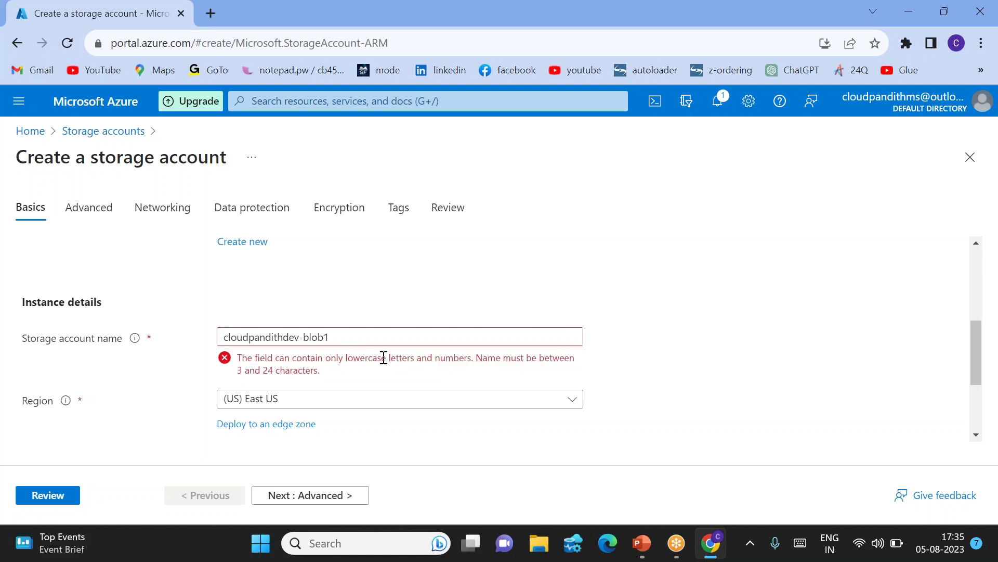
{"action": "left_click", "coordinate": [305, 337]}
{"action": "key", "text": "BackSpace"}
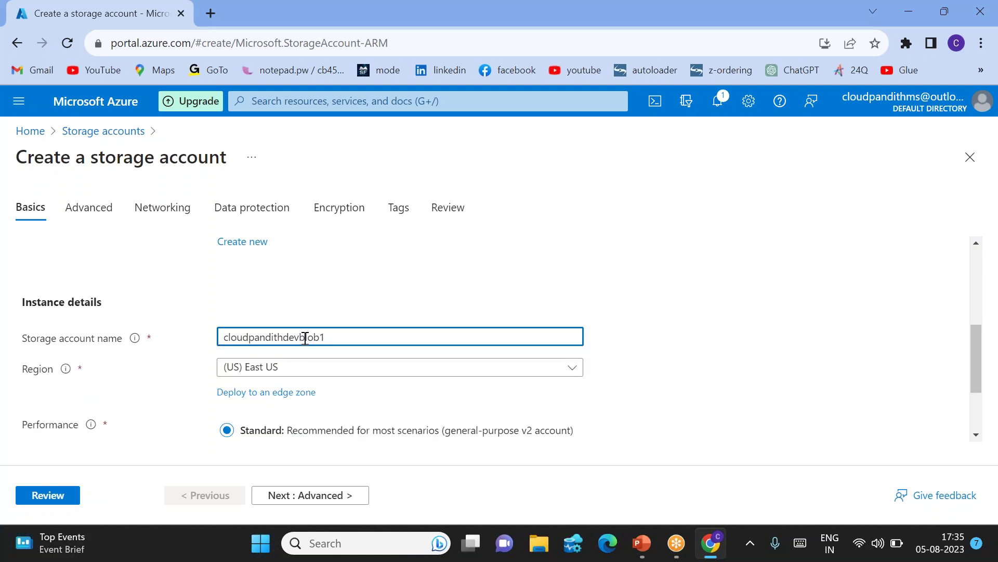
{"action": "left_click", "coordinate": [373, 292]}
Step: Look through the available regions and select (US) East US for the storage account
{"action": "scroll", "coordinate": [375, 293], "scroll_direction": "down", "scroll_amount": 1}
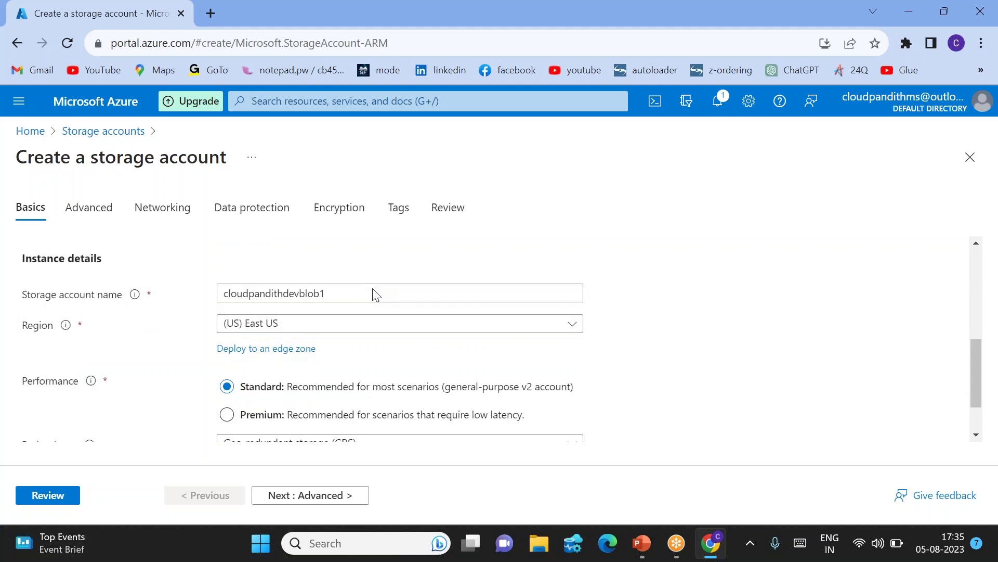
{"action": "left_click", "coordinate": [250, 328]}
{"action": "scroll", "coordinate": [644, 357], "scroll_direction": "down", "scroll_amount": 2}
{"action": "scroll", "coordinate": [644, 357], "scroll_direction": "up", "scroll_amount": 5}
{"action": "scroll", "coordinate": [624, 375], "scroll_direction": "down", "scroll_amount": 3}
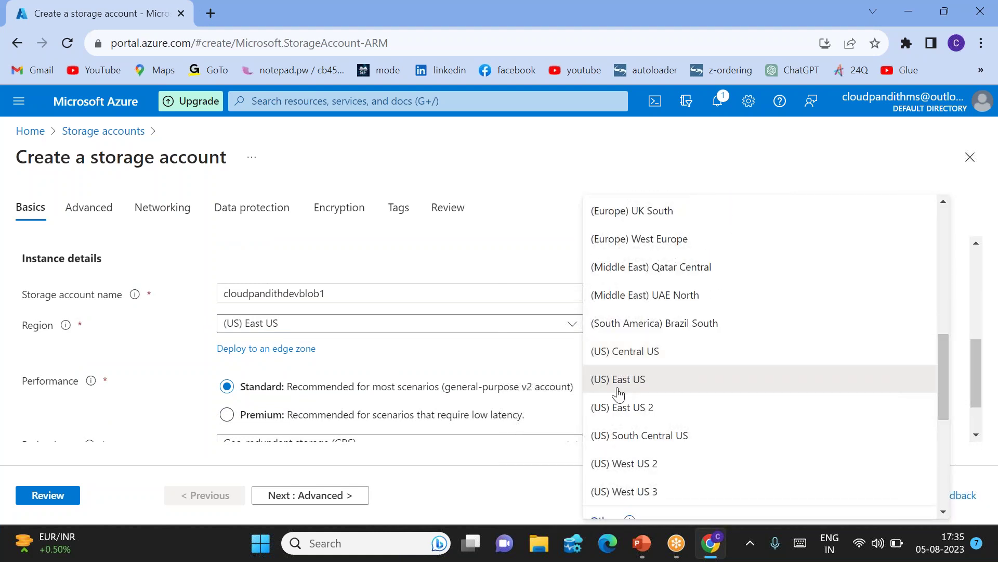
{"action": "left_click", "coordinate": [618, 383]}
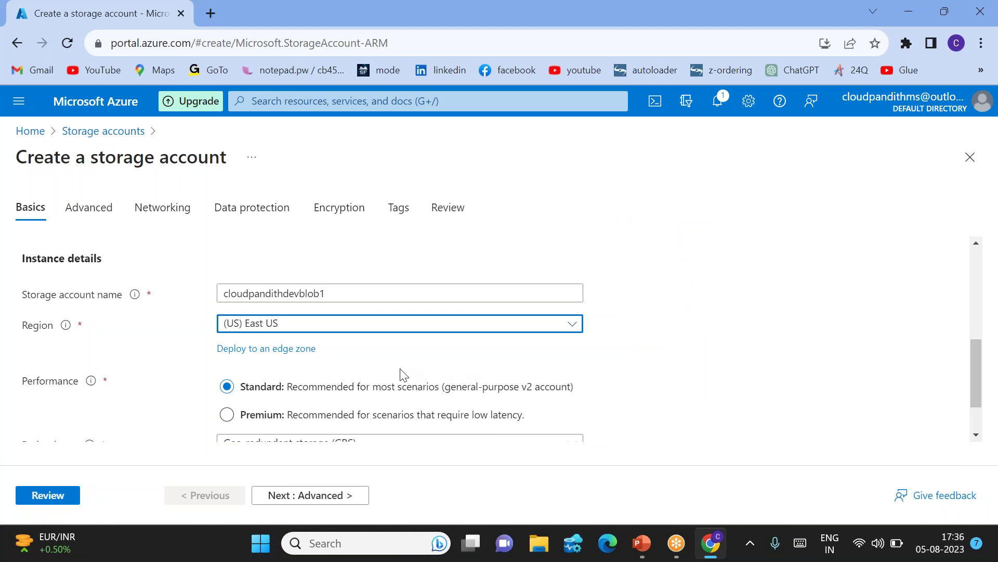
Step: Try Premium performance and return to Standard, and view the redundancy options without choosing another one
{"action": "scroll", "coordinate": [403, 373], "scroll_direction": "down", "scroll_amount": 2}
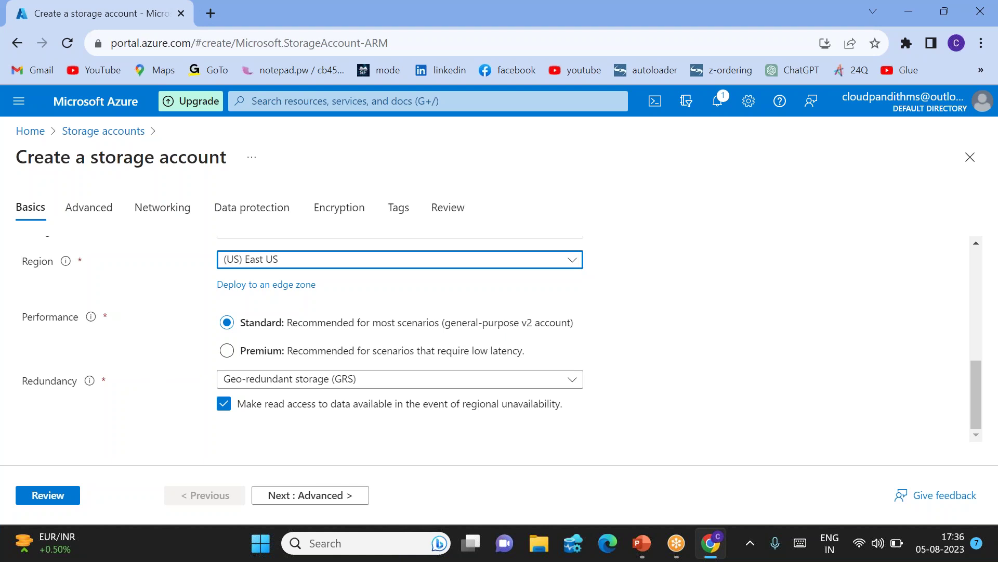
{"action": "left_click", "coordinate": [470, 358]}
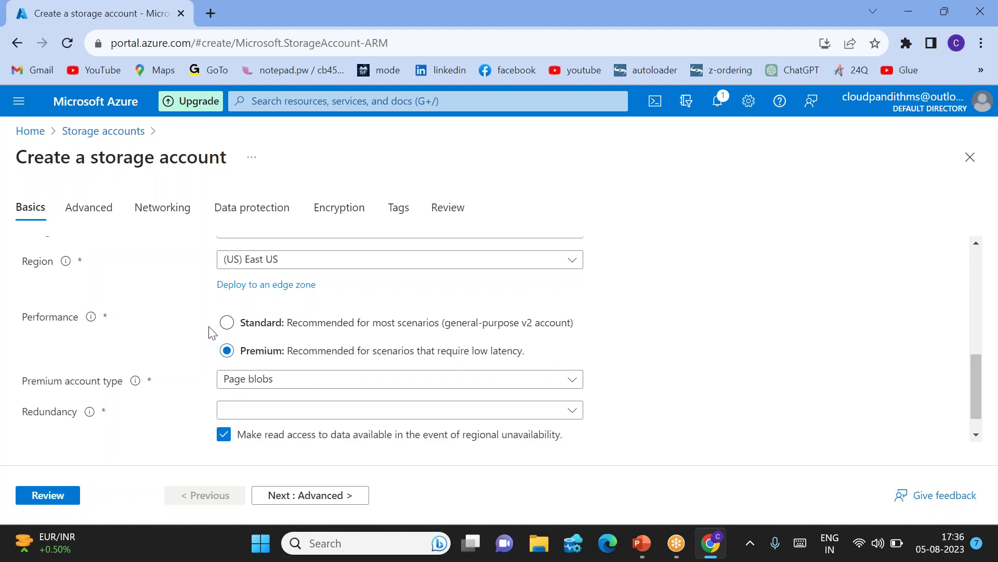
{"action": "left_click", "coordinate": [227, 323]}
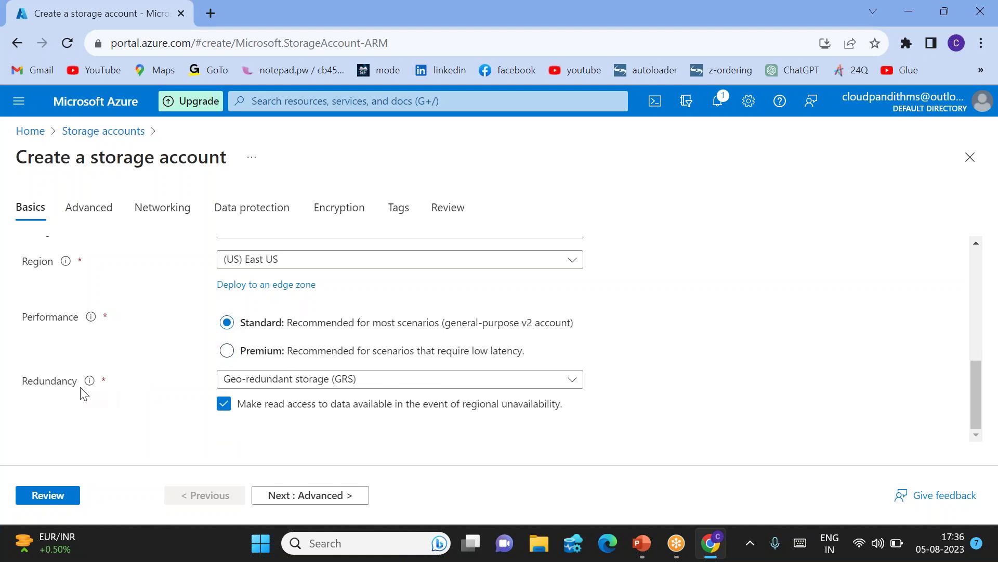
{"action": "left_click", "coordinate": [351, 381]}
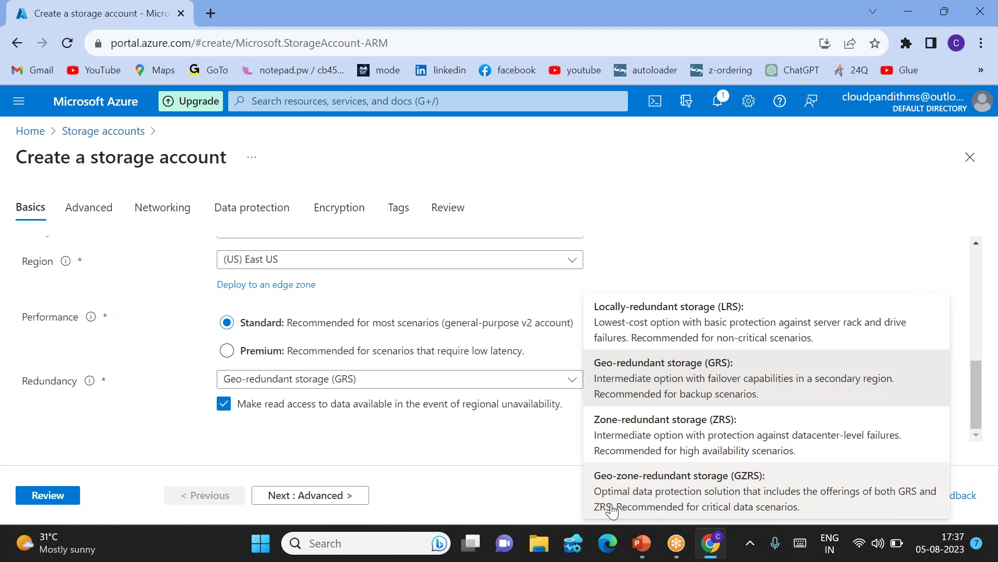
{"action": "left_click", "coordinate": [397, 458]}
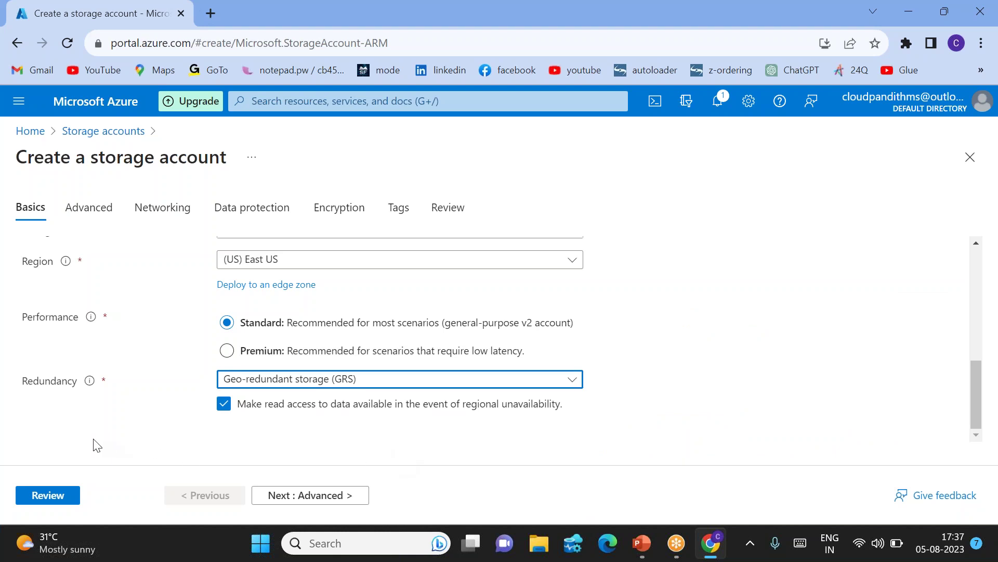
Step: Review the storage account configuration through final validation and create the account
{"action": "left_click", "coordinate": [45, 495]}
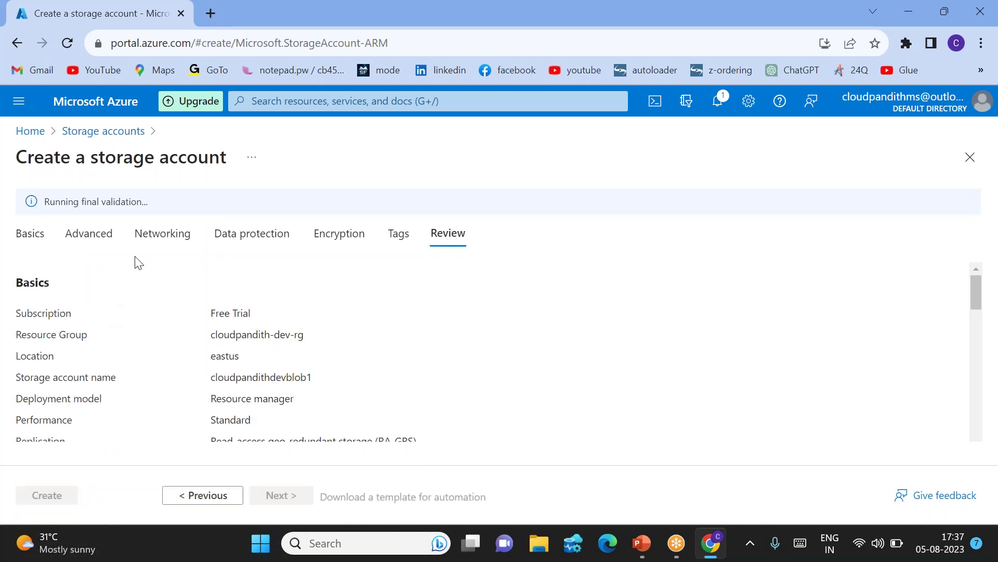
{"action": "left_click_drag", "start_coordinate": [50, 202], "coordinate": [169, 208]}
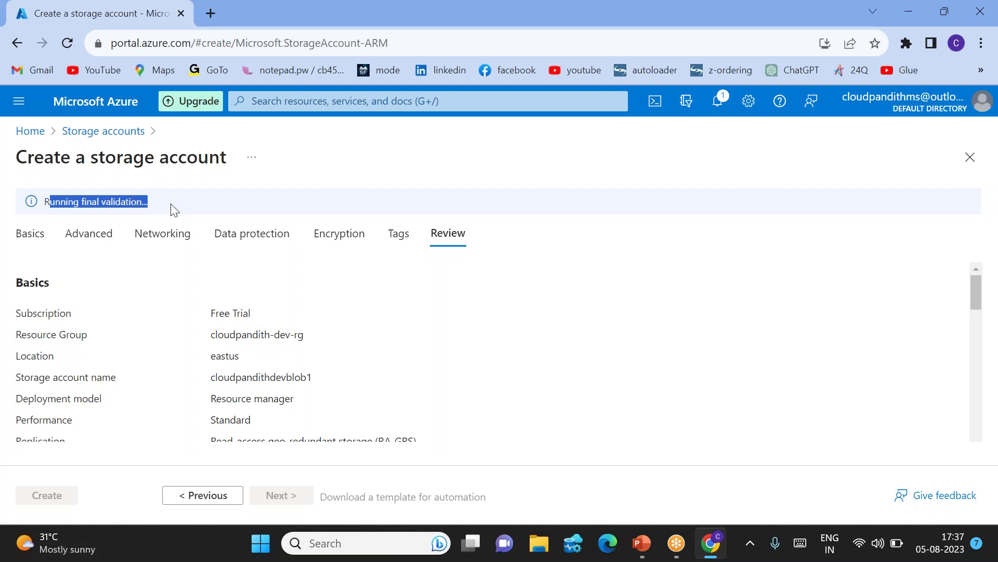
{"action": "double_click", "coordinate": [121, 202]}
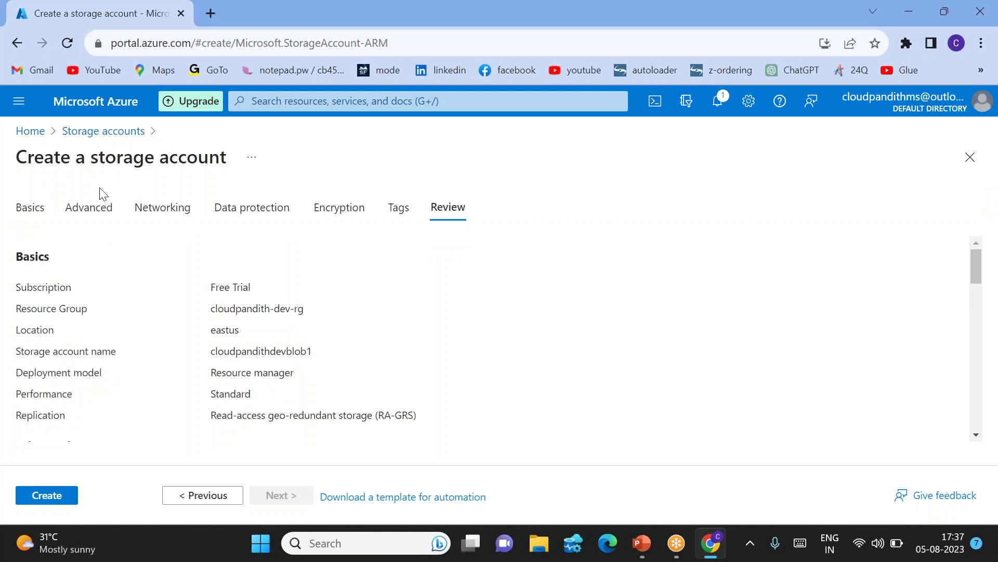
{"action": "left_click", "coordinate": [50, 498]}
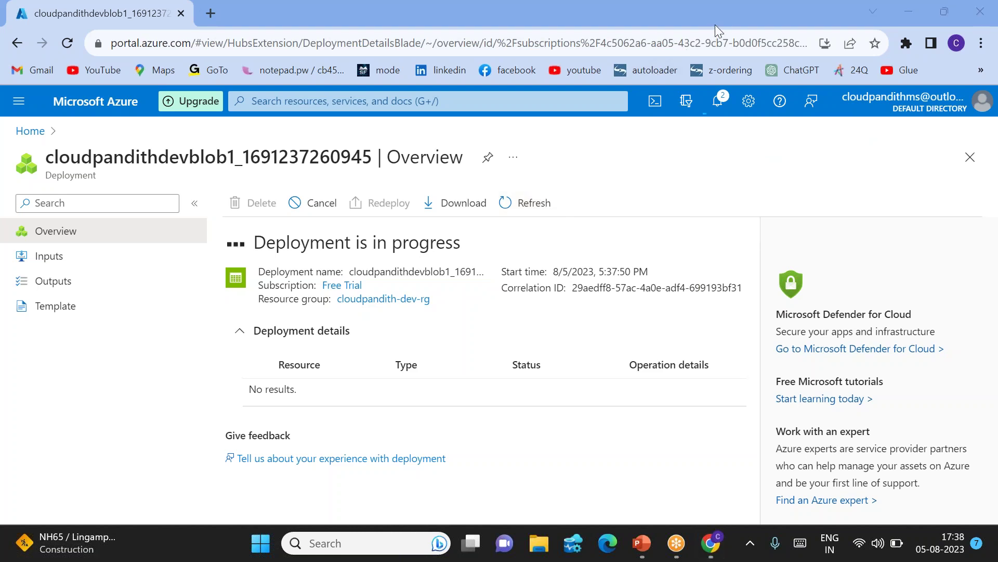
Step: Refresh the deployment status, and open the deployed storage account's overview to check its performance tier
{"action": "left_click", "coordinate": [531, 203]}
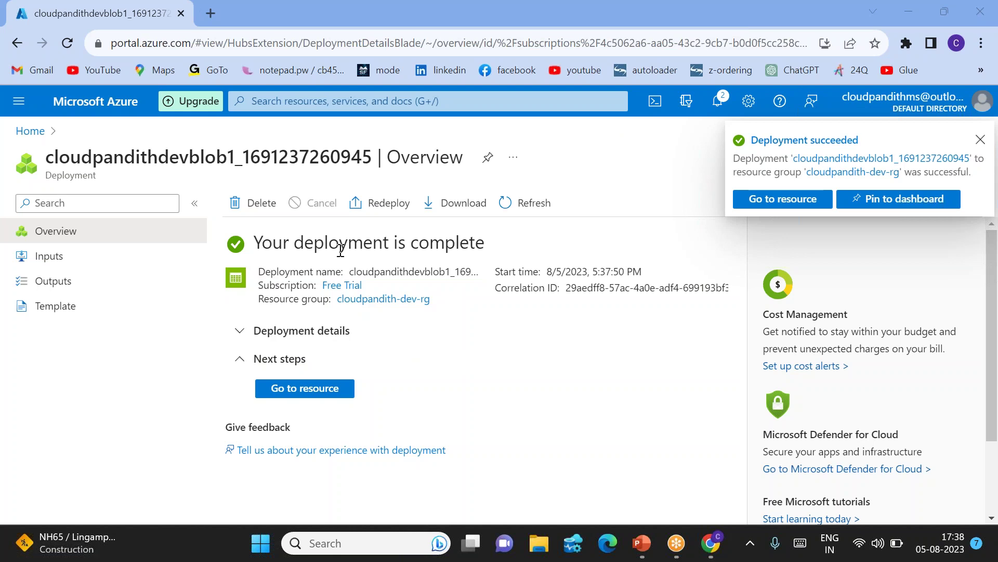
{"action": "left_click", "coordinate": [287, 391]}
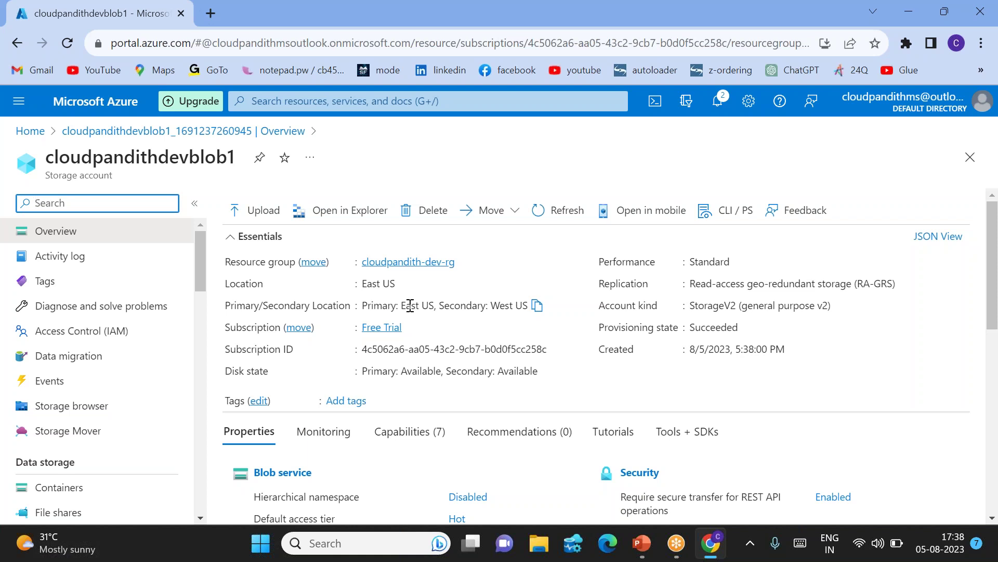
{"action": "double_click", "coordinate": [717, 260]}
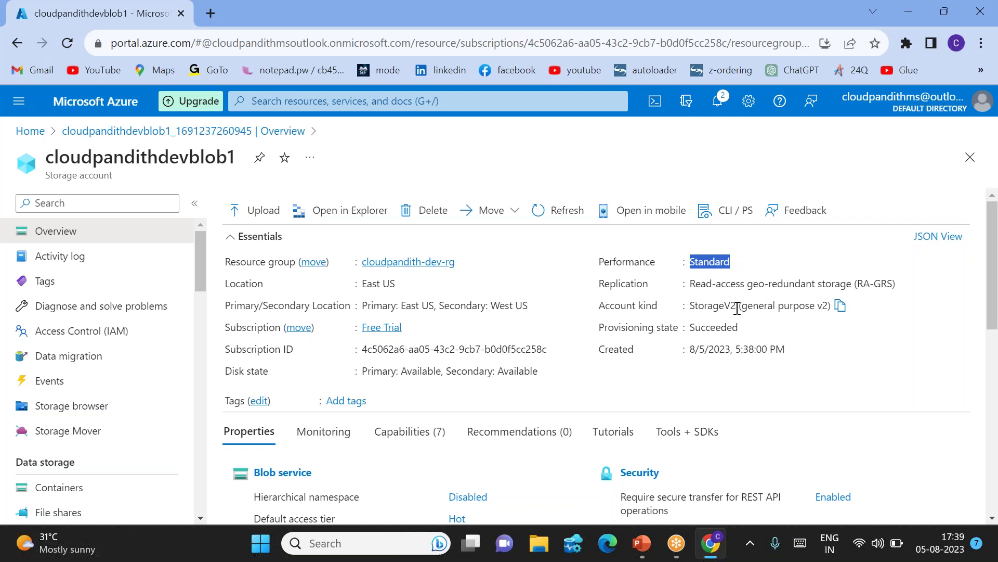
Step: Check the storage account's provisioning state and open its list of blob containers
{"action": "double_click", "coordinate": [747, 327]}
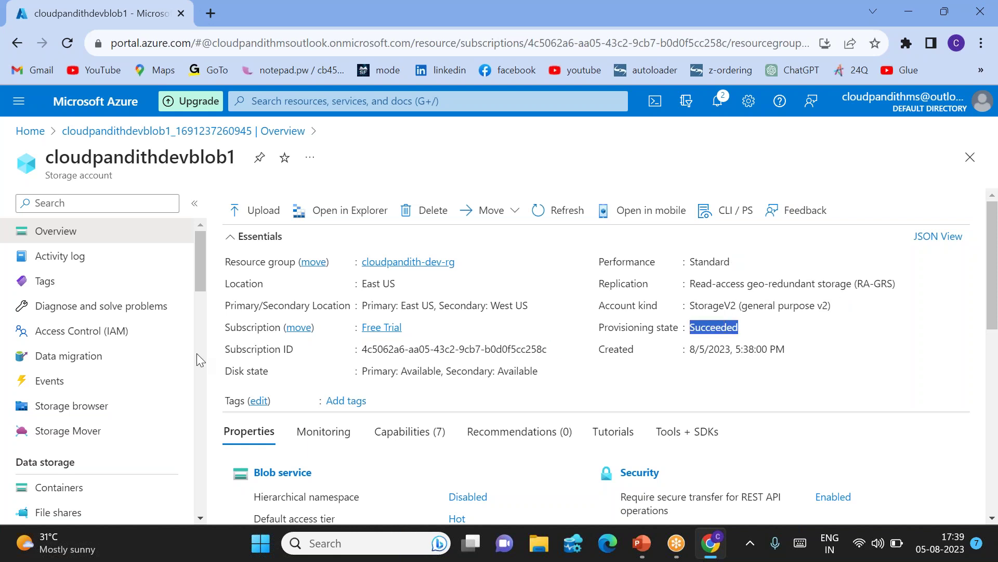
{"action": "scroll", "coordinate": [80, 438], "scroll_direction": "down", "scroll_amount": 2}
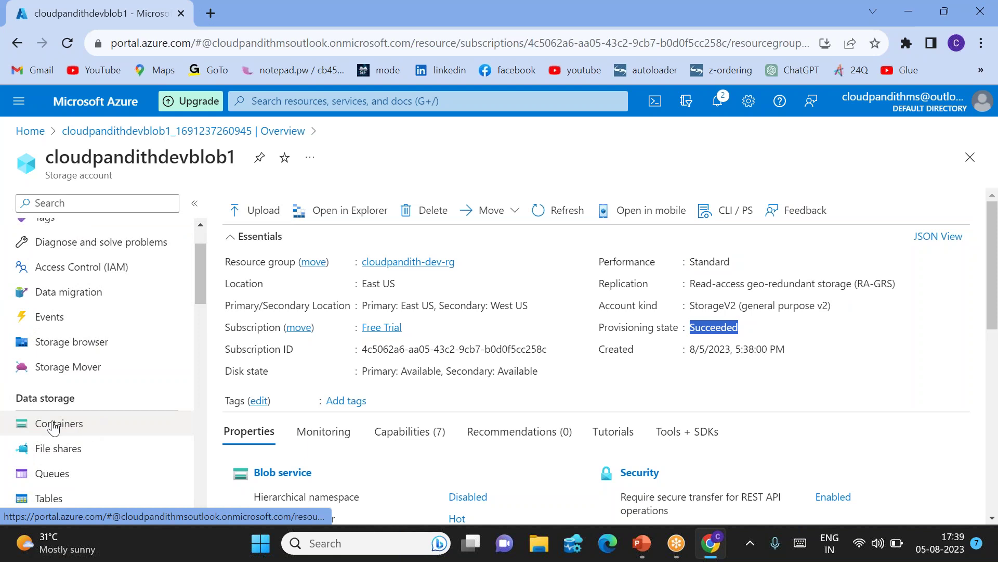
{"action": "left_click", "coordinate": [61, 424]}
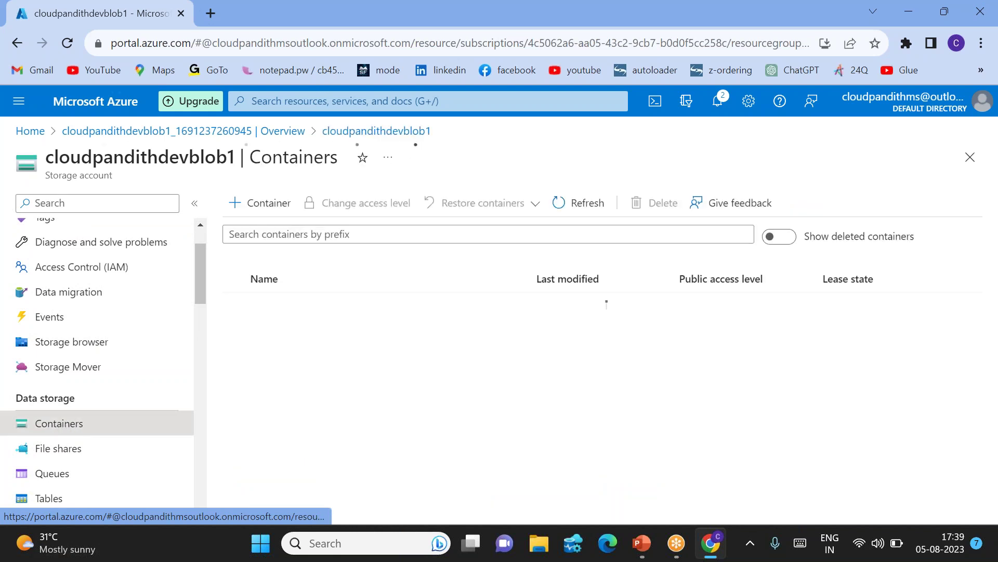
{"action": "left_click", "coordinate": [268, 202]}
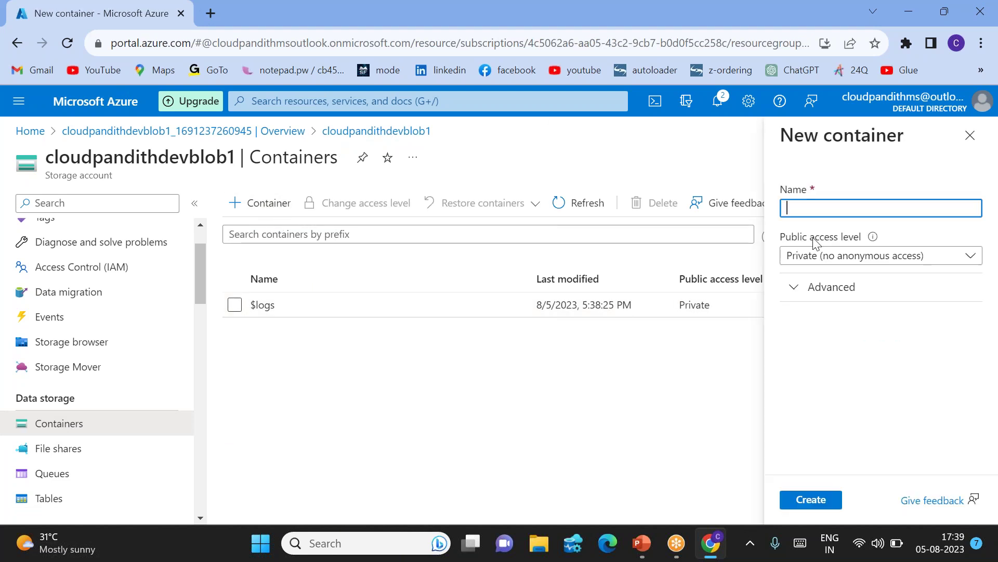
{"action": "type", "text": "global"}
{"action": "left_click", "coordinate": [971, 138]}
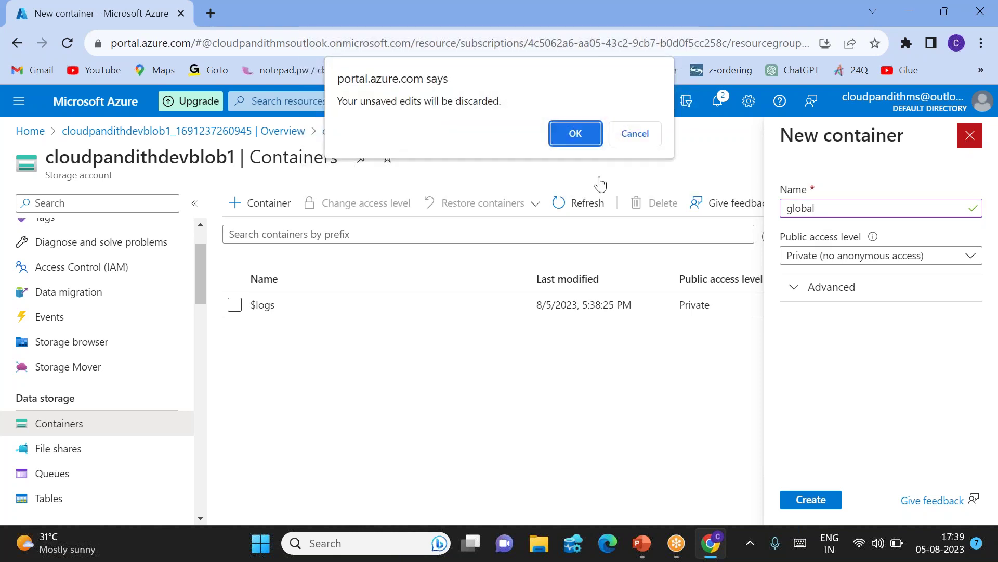
{"action": "left_click", "coordinate": [582, 136]}
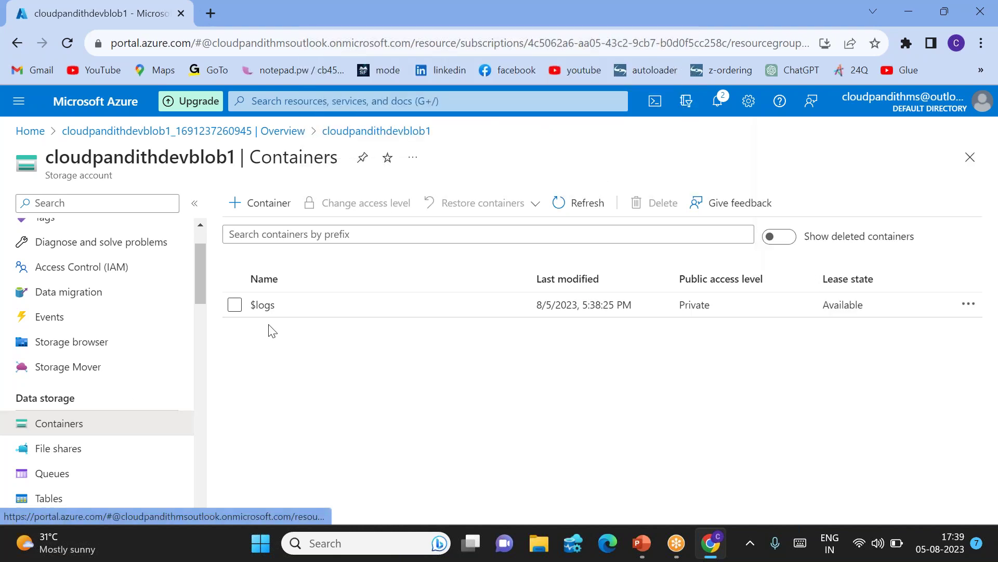
Step: Create a blob container named global with Private (no anonymous access) as its public access level
{"action": "left_click", "coordinate": [264, 205]}
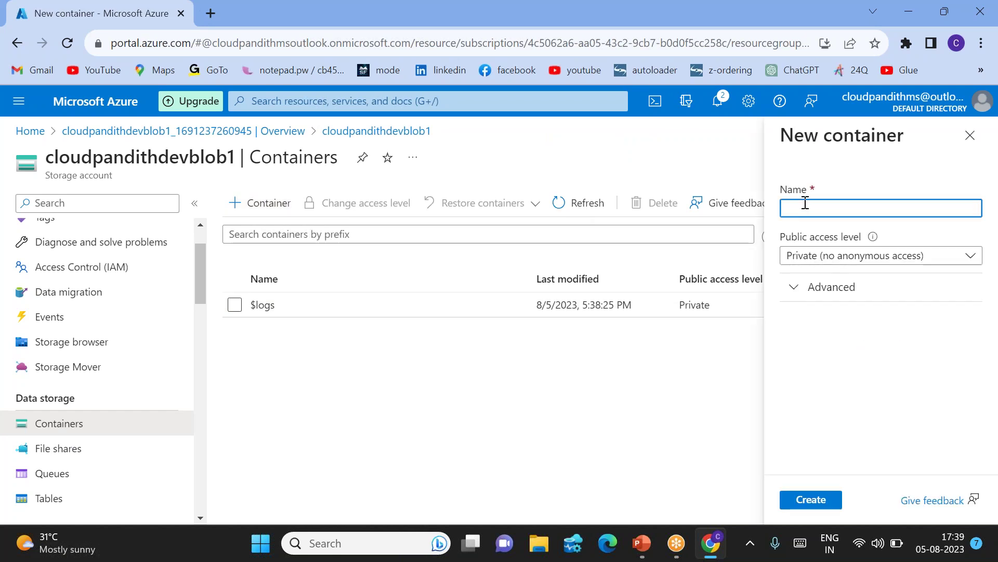
{"action": "type", "text": "global"}
{"action": "left_click", "coordinate": [810, 499]}
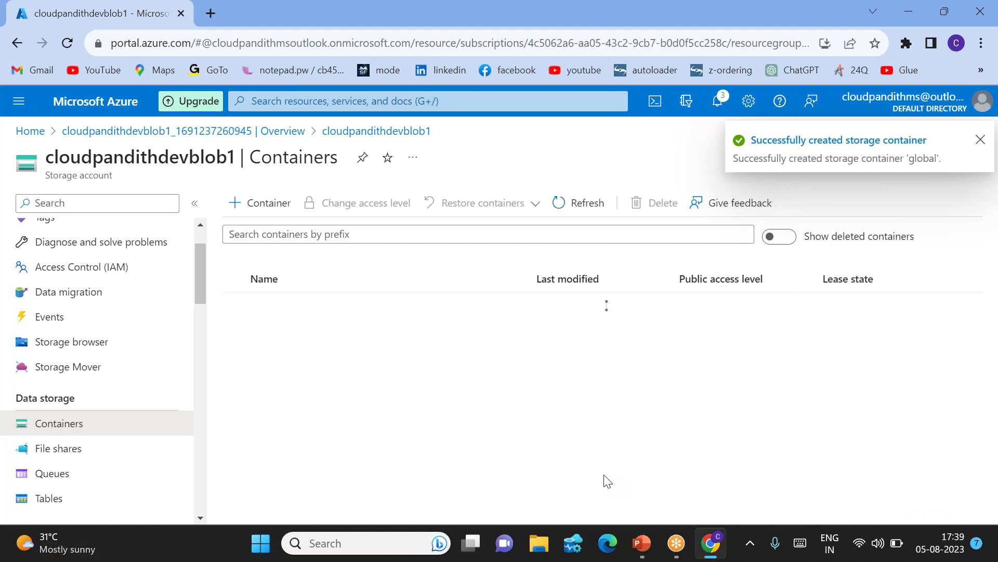
Step: Open the global container and choose credit.csv from cloudpandith-datasets > set-comma as the file to upload
{"action": "left_click", "coordinate": [291, 334]}
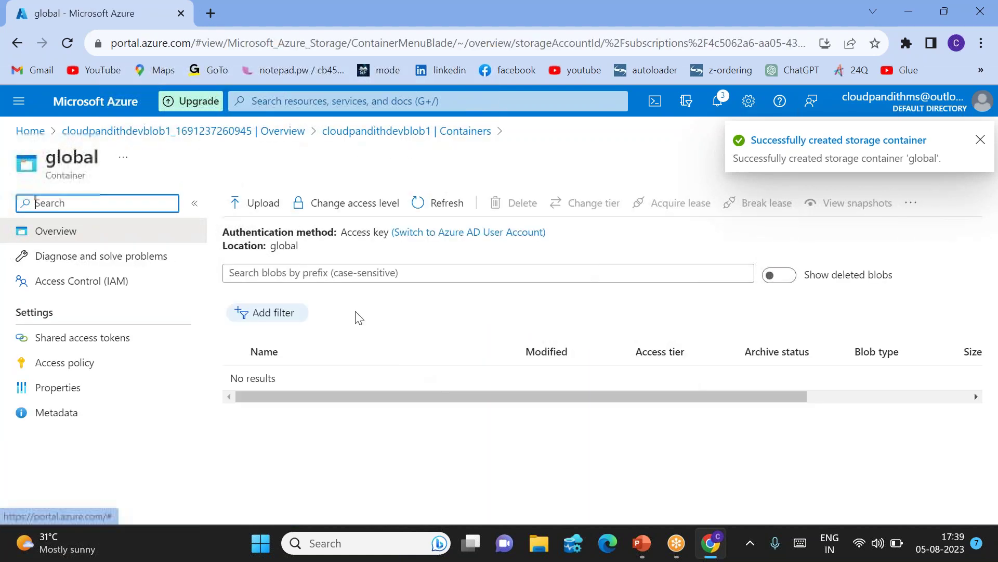
{"action": "left_click", "coordinate": [260, 210]}
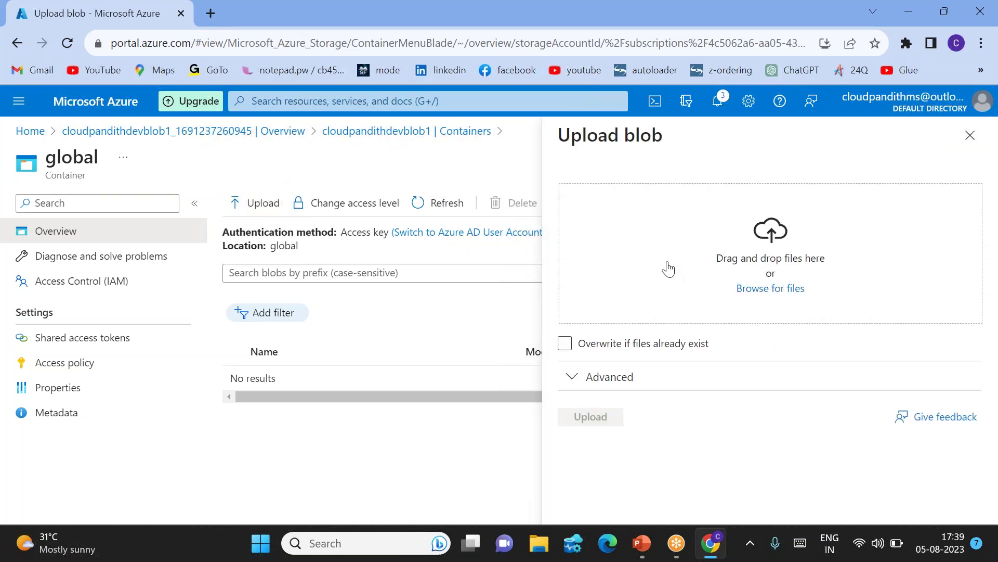
{"action": "left_click", "coordinate": [771, 289]}
{"action": "left_click", "coordinate": [69, 224]}
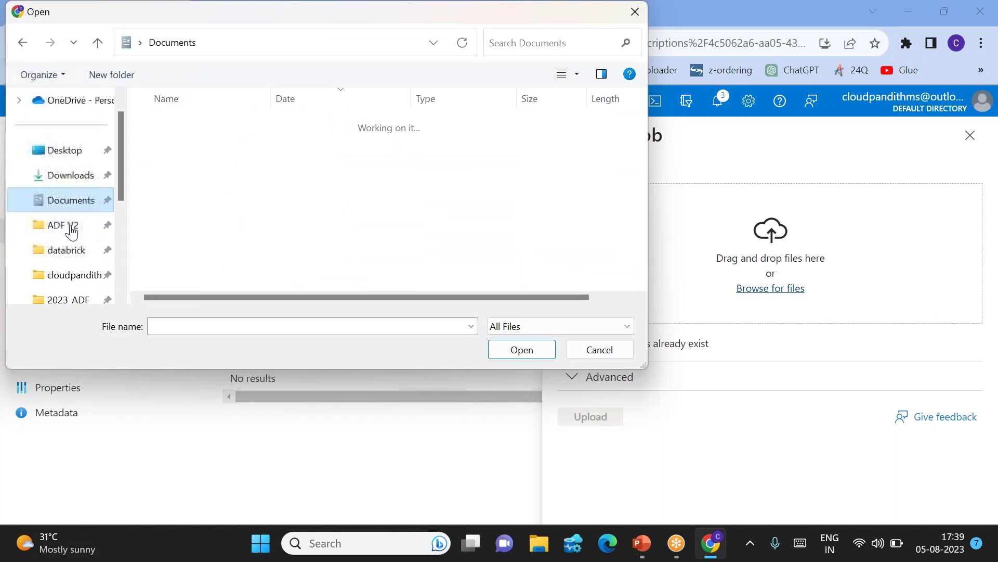
{"action": "scroll", "coordinate": [72, 232], "scroll_direction": "down", "scroll_amount": 2}
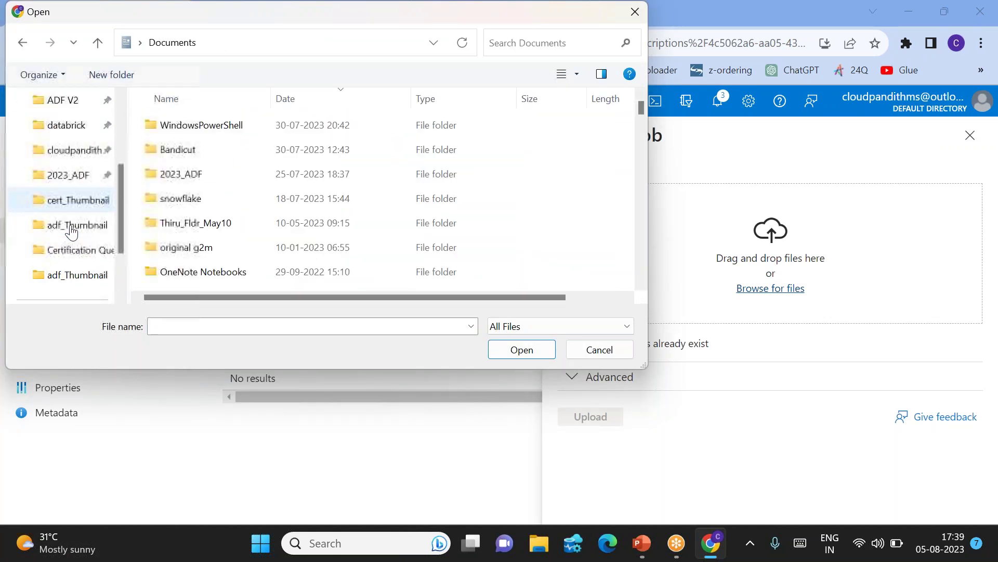
{"action": "left_click", "coordinate": [57, 156]}
{"action": "double_click", "coordinate": [224, 139]}
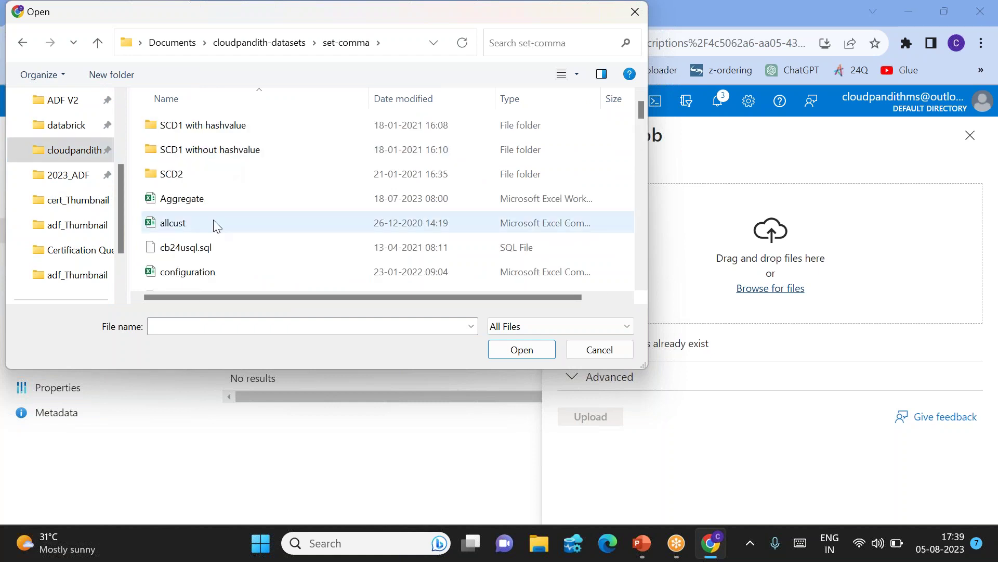
{"action": "scroll", "coordinate": [213, 220], "scroll_direction": "down", "scroll_amount": 1}
{"action": "double_click", "coordinate": [183, 255]}
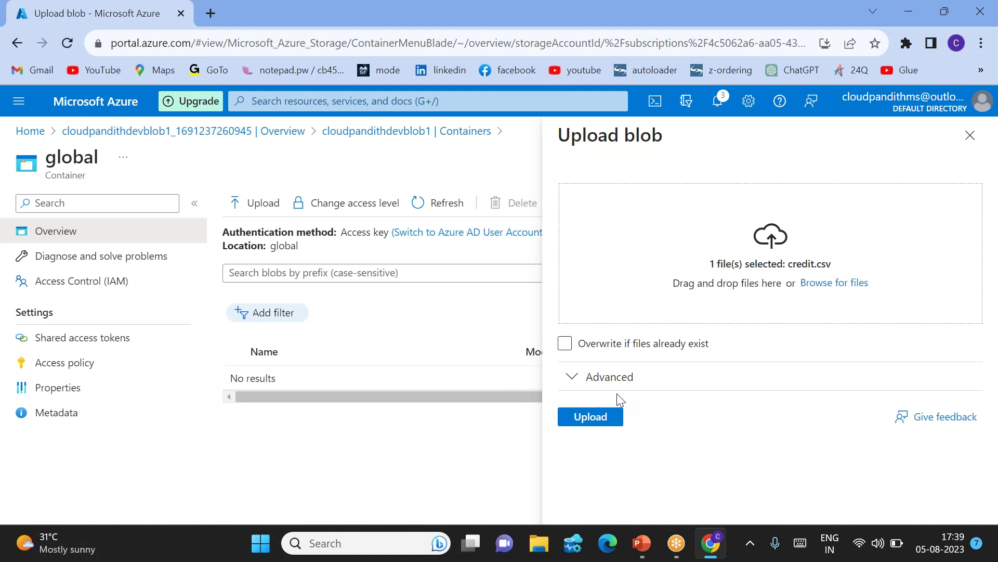
Step: Expand the advanced upload settings and view the available blob types, keeping Block blob
{"action": "left_click", "coordinate": [631, 375]}
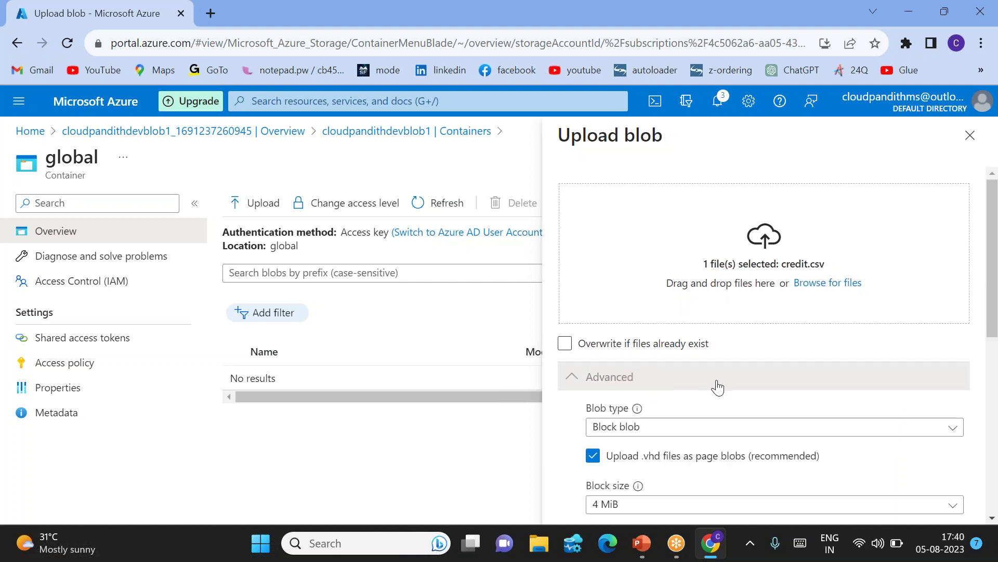
{"action": "scroll", "coordinate": [709, 387], "scroll_direction": "down", "scroll_amount": 2}
{"action": "left_click", "coordinate": [657, 333]}
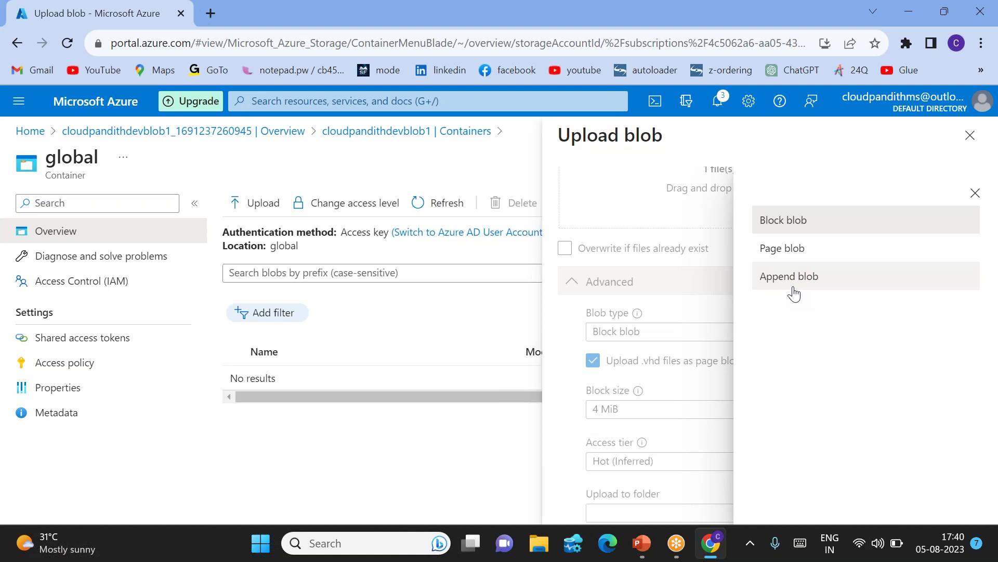
{"action": "left_click", "coordinate": [975, 193]}
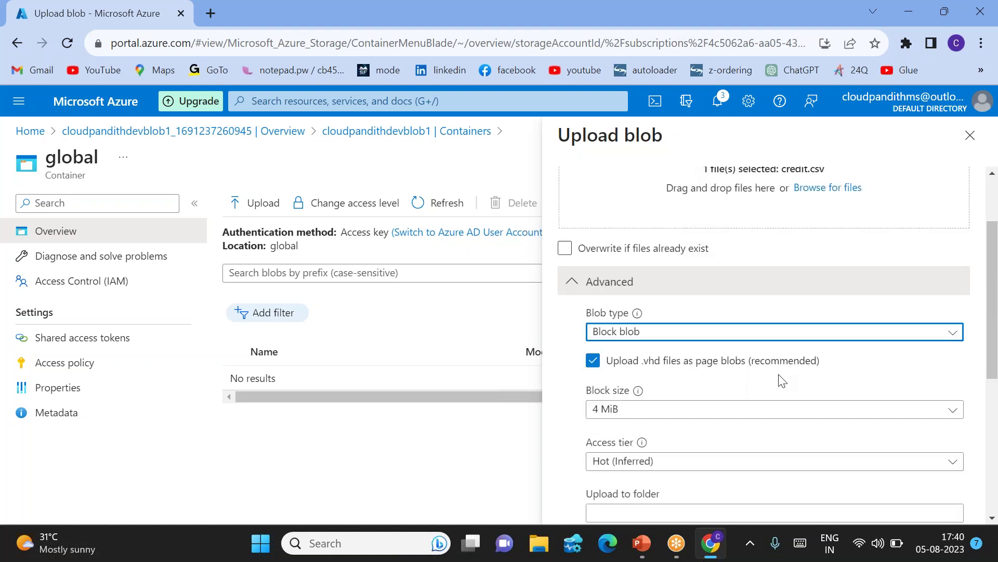
Step: Review the advanced upload settings, including block size, access tier, upload folder, blob index tags, and encryption scope
{"action": "scroll", "coordinate": [783, 381], "scroll_direction": "down", "scroll_amount": 2}
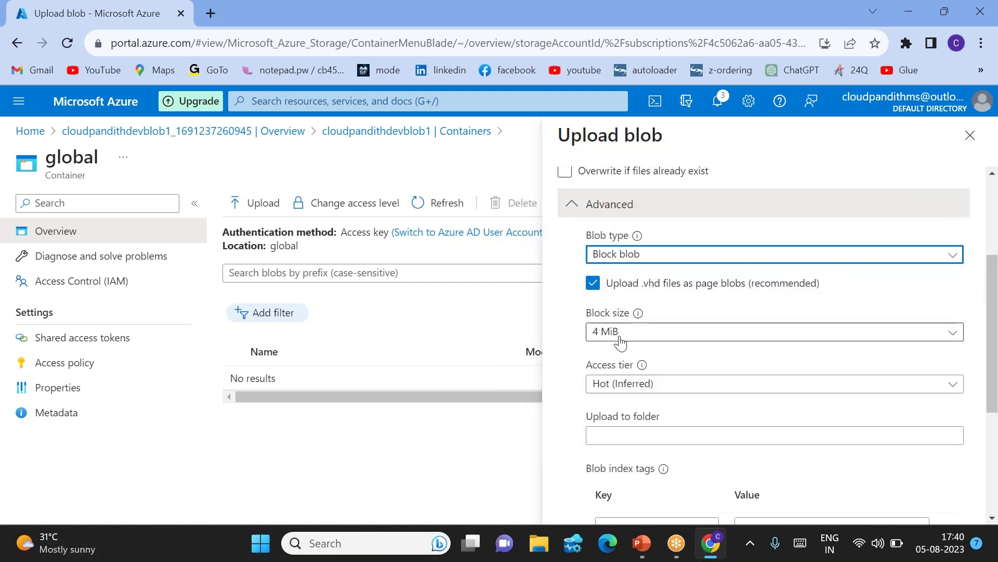
{"action": "scroll", "coordinate": [671, 356], "scroll_direction": "up", "scroll_amount": 4}
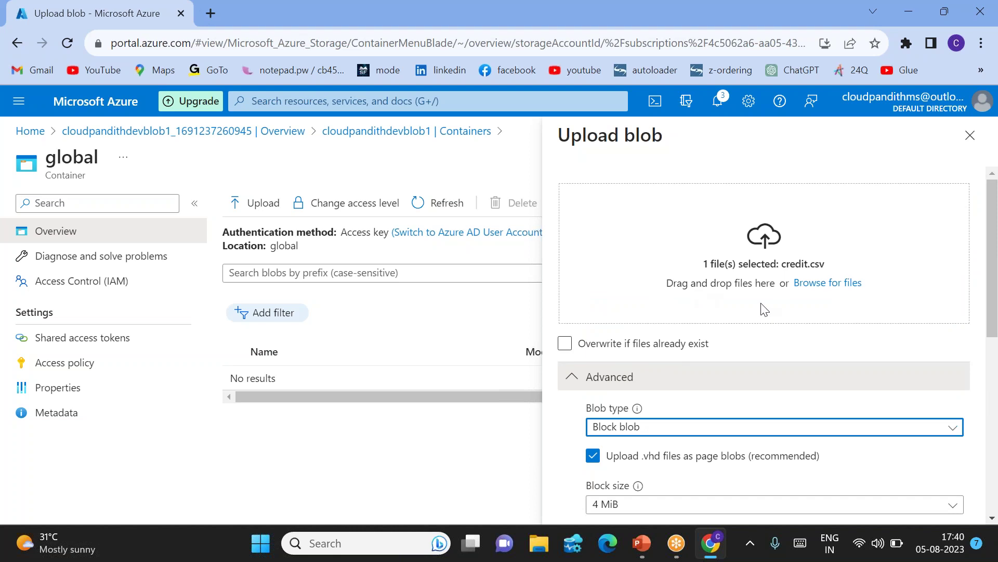
{"action": "scroll", "coordinate": [707, 352], "scroll_direction": "down", "scroll_amount": 3}
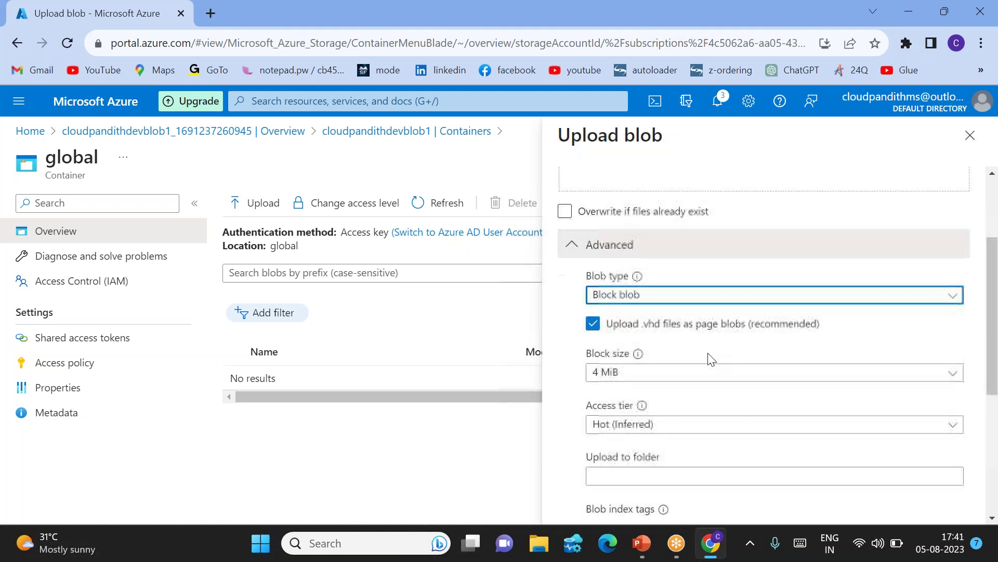
{"action": "scroll", "coordinate": [711, 348], "scroll_direction": "down", "scroll_amount": 1}
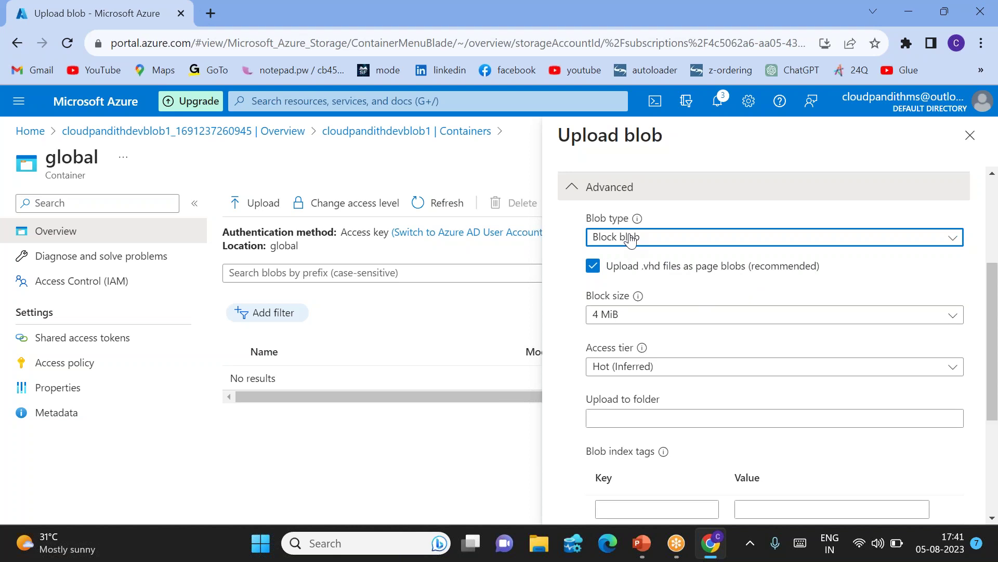
{"action": "scroll", "coordinate": [643, 314], "scroll_direction": "up", "scroll_amount": 1}
{"action": "scroll", "coordinate": [735, 384], "scroll_direction": "up", "scroll_amount": 3}
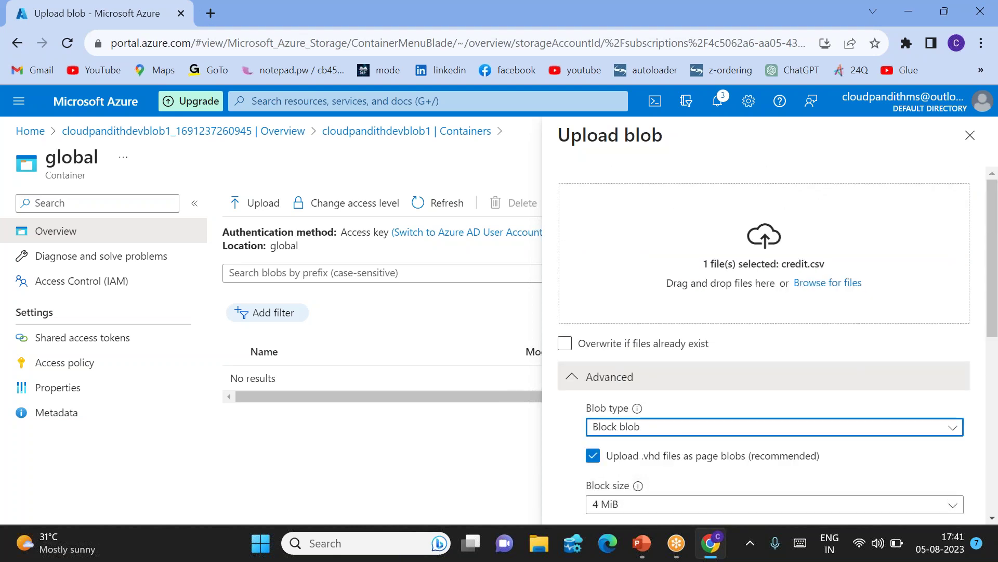
{"action": "scroll", "coordinate": [735, 385], "scroll_direction": "down", "scroll_amount": 6}
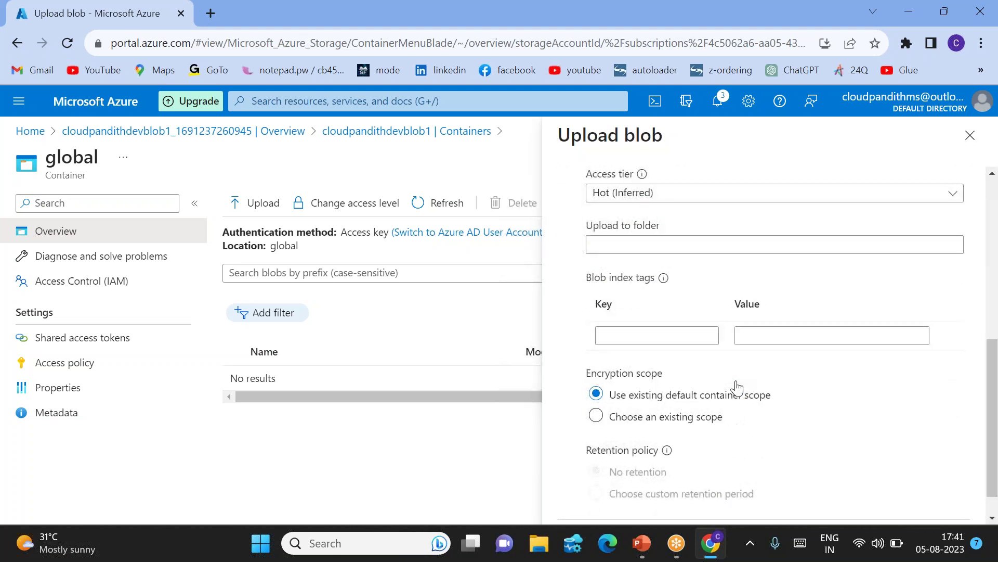
{"action": "scroll", "coordinate": [736, 385], "scroll_direction": "up", "scroll_amount": 5}
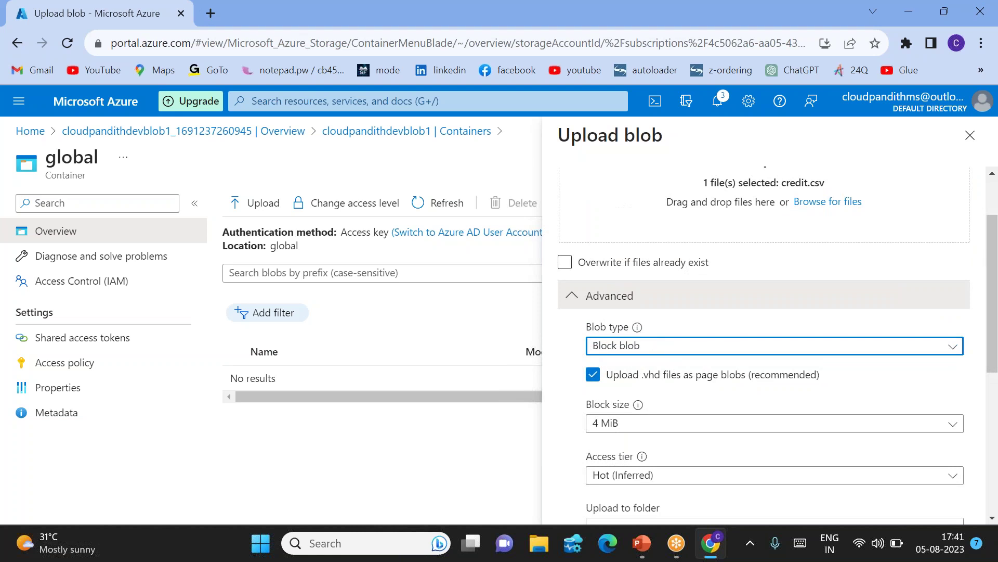
Step: Upload credit.csv to the global container as a block blob, and close the upload form and its notification
{"action": "scroll", "coordinate": [736, 385], "scroll_direction": "down", "scroll_amount": 5}
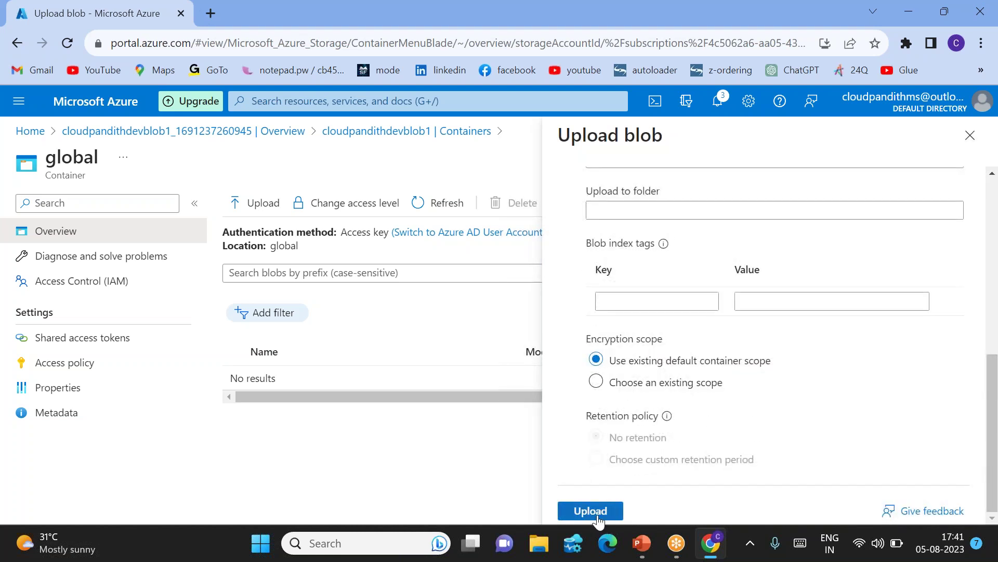
{"action": "left_click", "coordinate": [591, 510]}
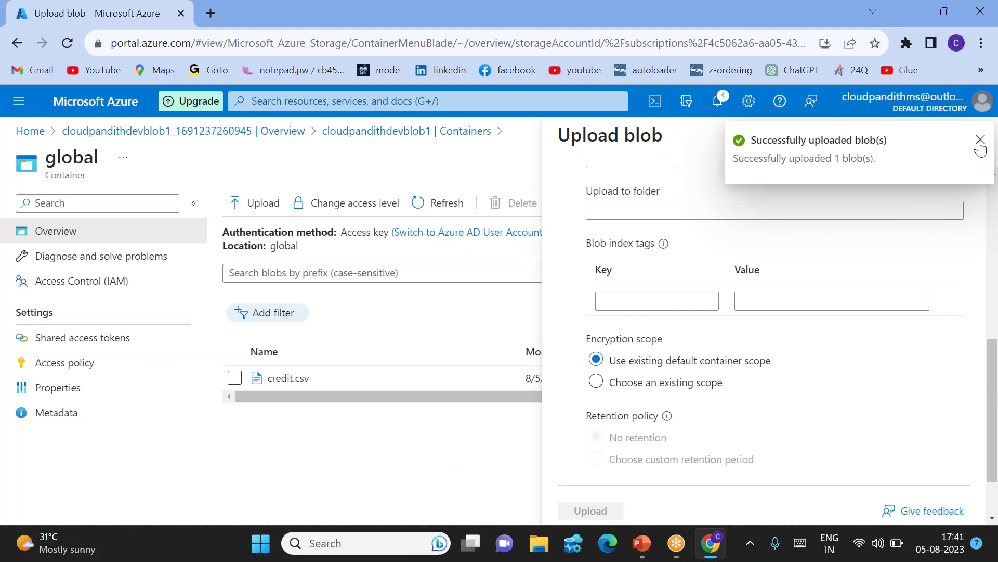
{"action": "left_click", "coordinate": [977, 144]}
{"action": "left_click", "coordinate": [973, 138]}
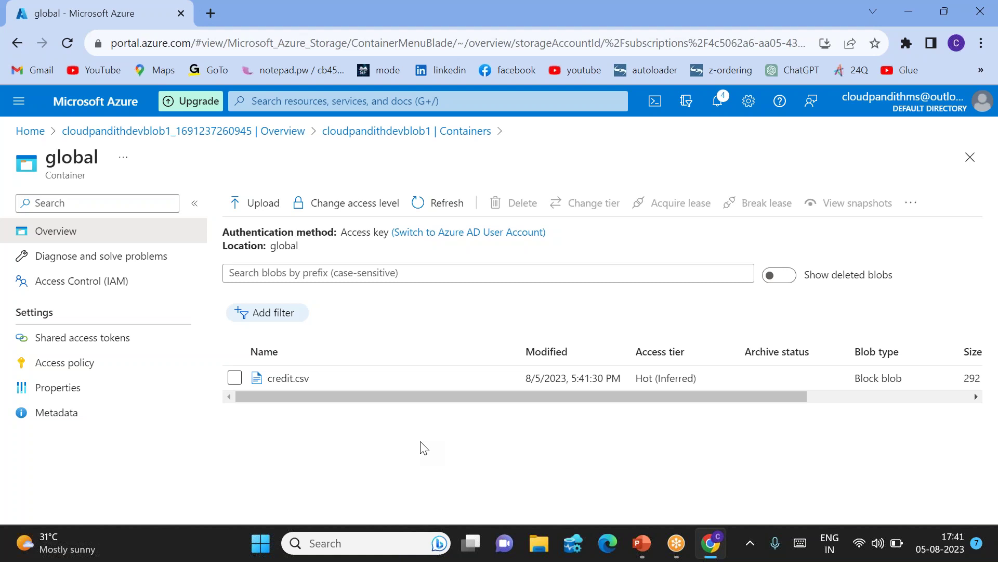
Step: Switch to the PowerPoint presentation, start its slide show, and reveal answer option a of the first summary question
{"action": "mouse_move", "coordinate": [642, 543]}
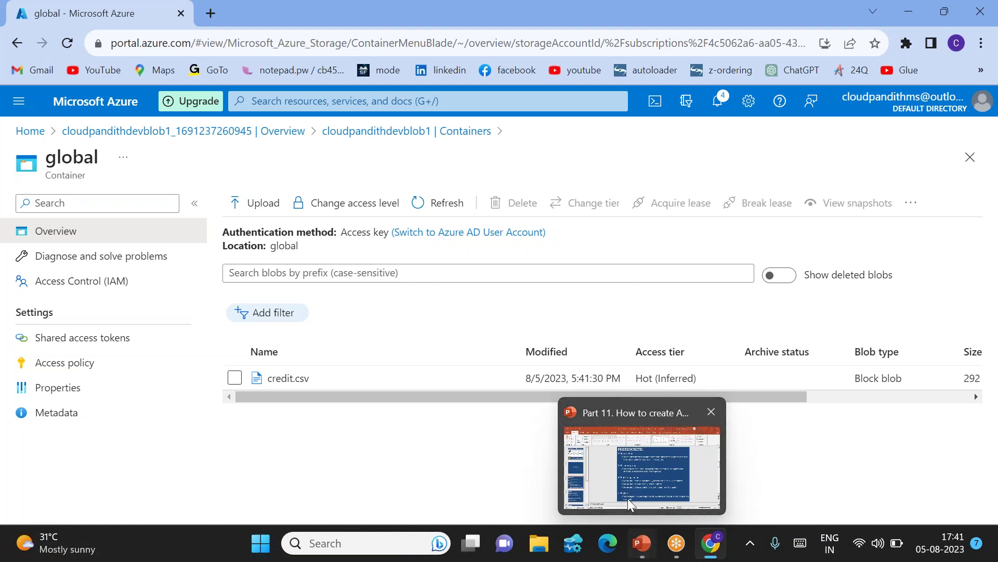
{"action": "left_click", "coordinate": [653, 460]}
{"action": "left_click", "coordinate": [832, 518]}
{"action": "key", "text": "Right"}
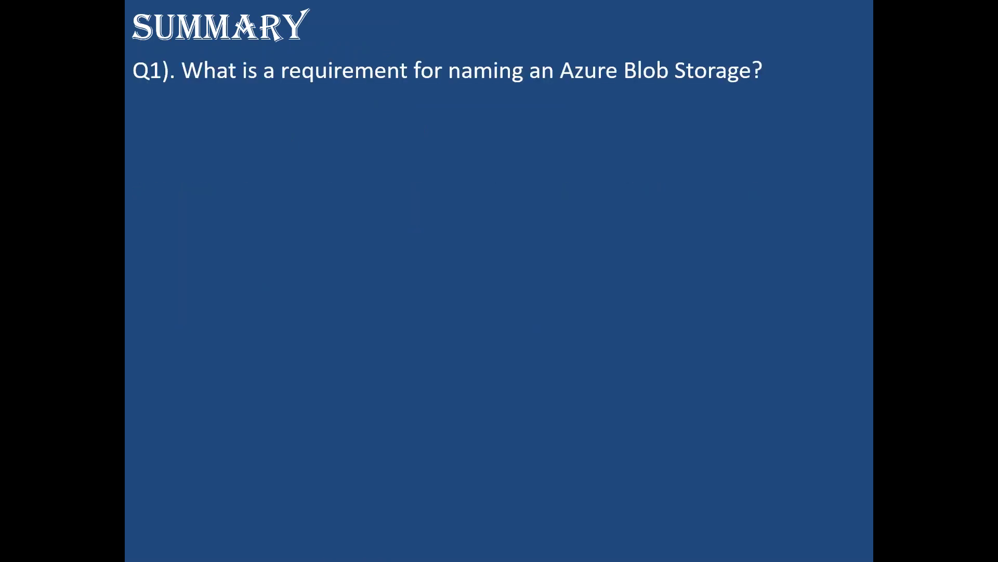
{"action": "key", "text": "Right"}
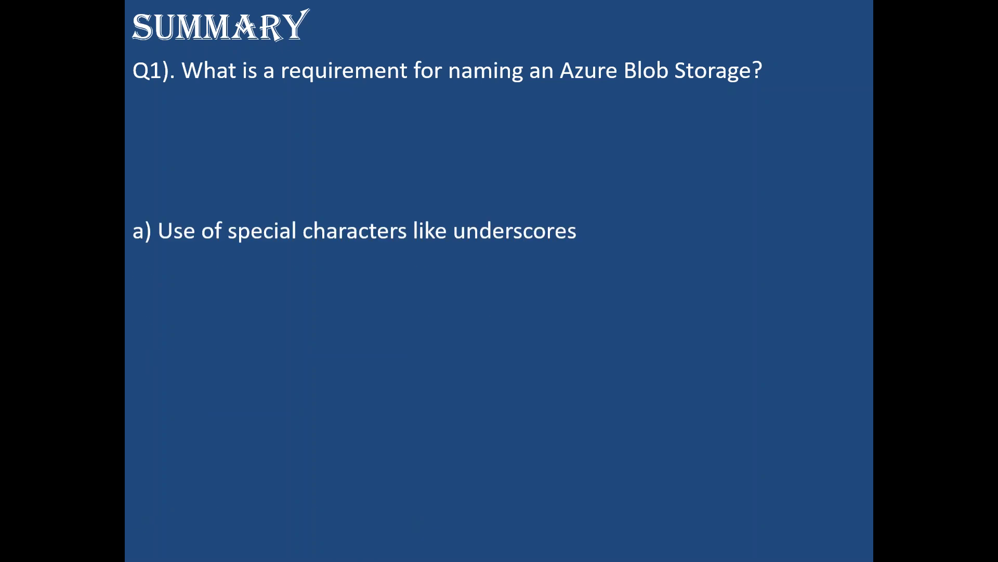